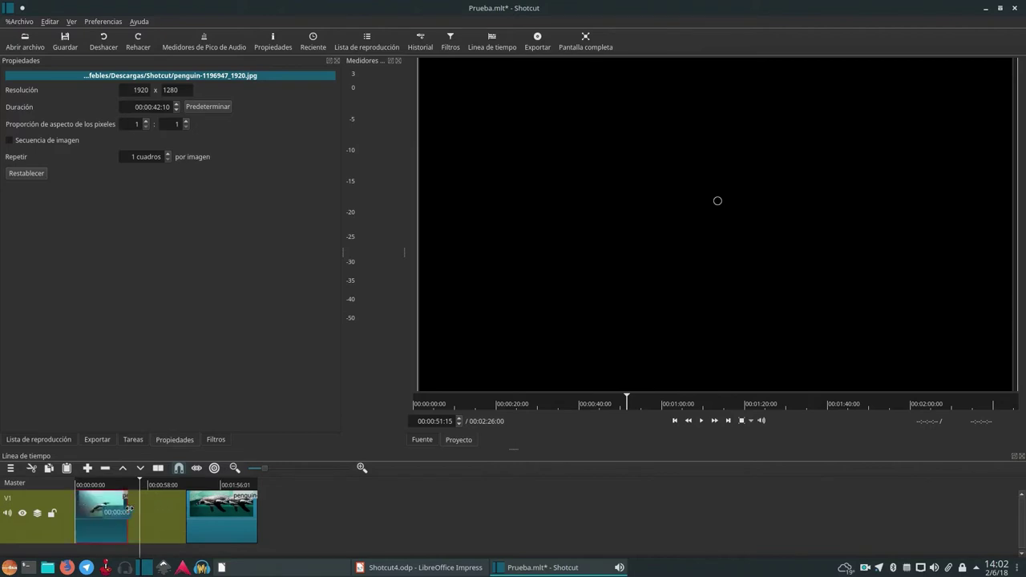
Move the second penguin clip against the end of the first one and play across the cut.
drag(197, 530, 136, 525)
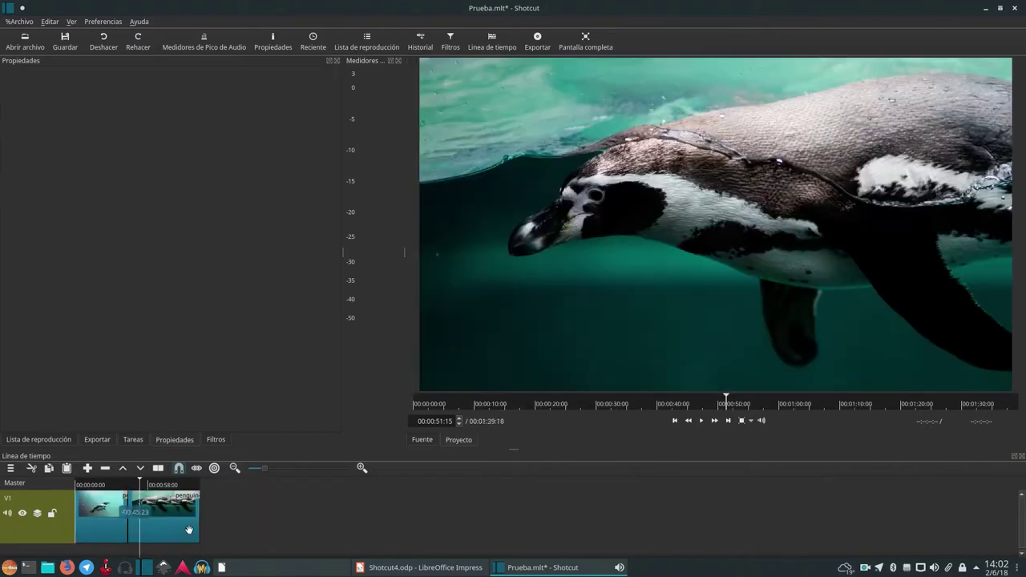
click(113, 485)
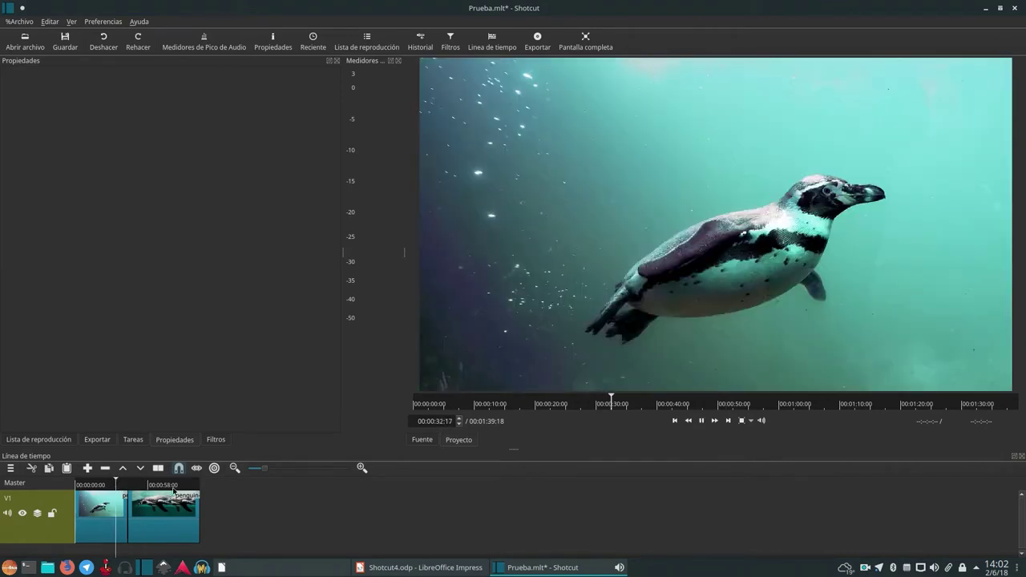
key(space)
click(305, 468)
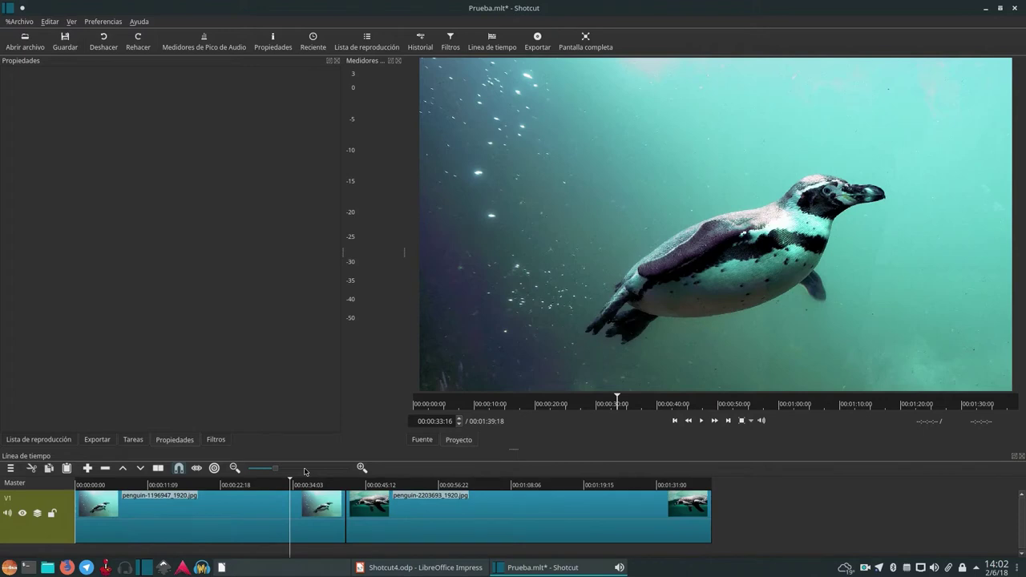
click(336, 483)
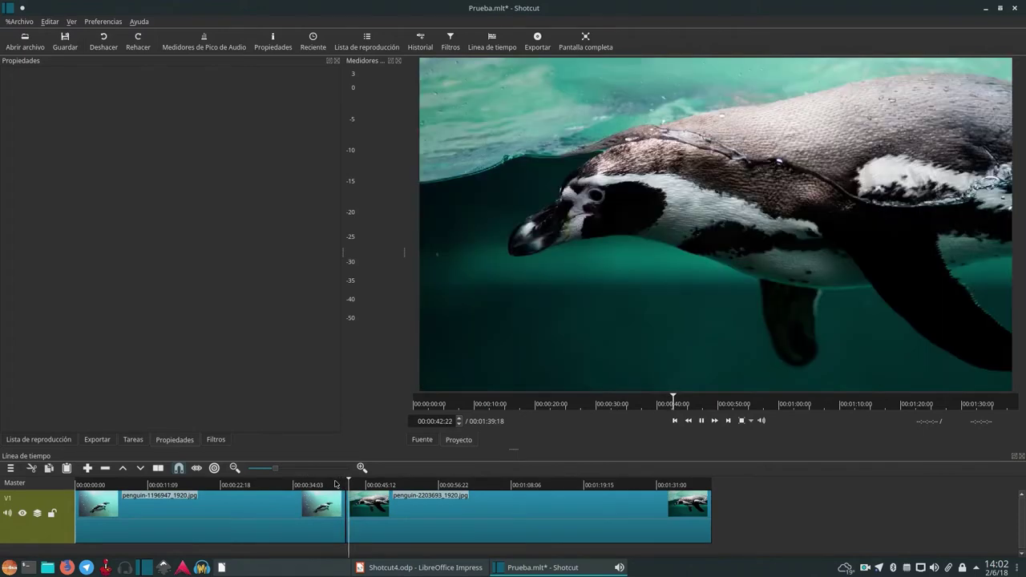
key(space)
Move the second penguin clip away to leave a gap, and snap it back against the first clip.
drag(590, 511, 617, 517)
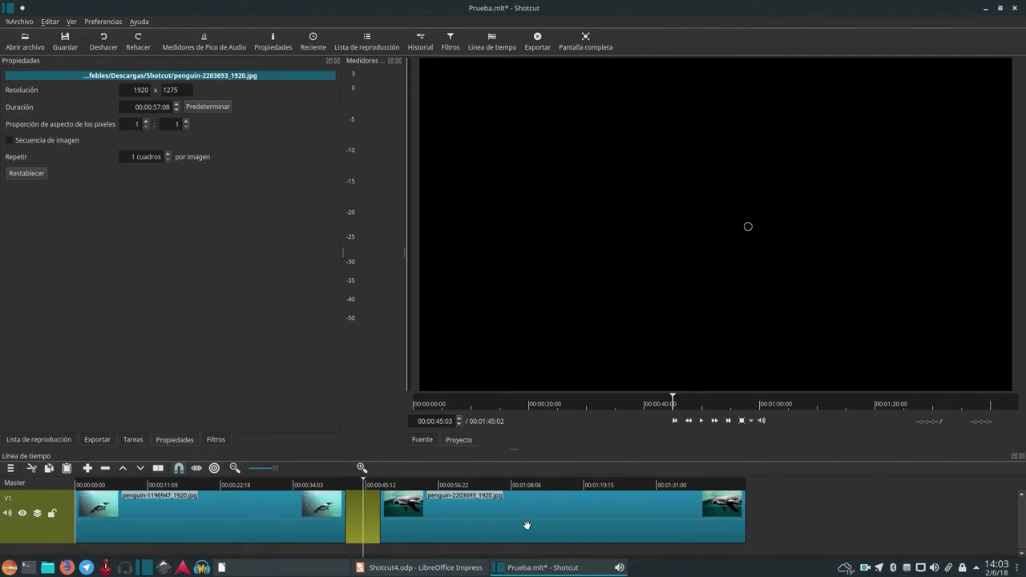
drag(553, 528, 509, 523)
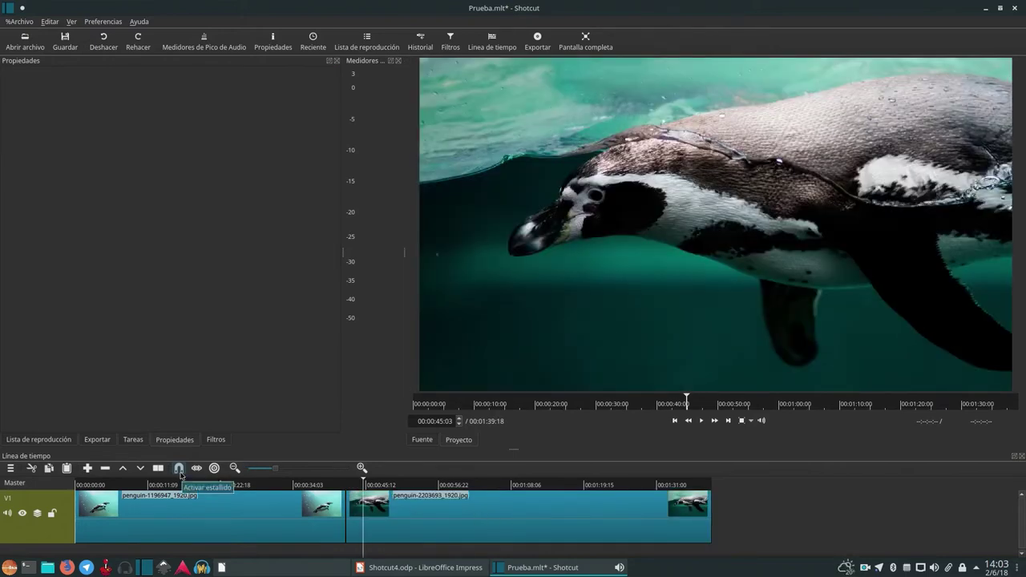
mouse_move(501, 523)
mouse_down()
mouse_move(558, 527)
mouse_move(492, 540)
mouse_up()
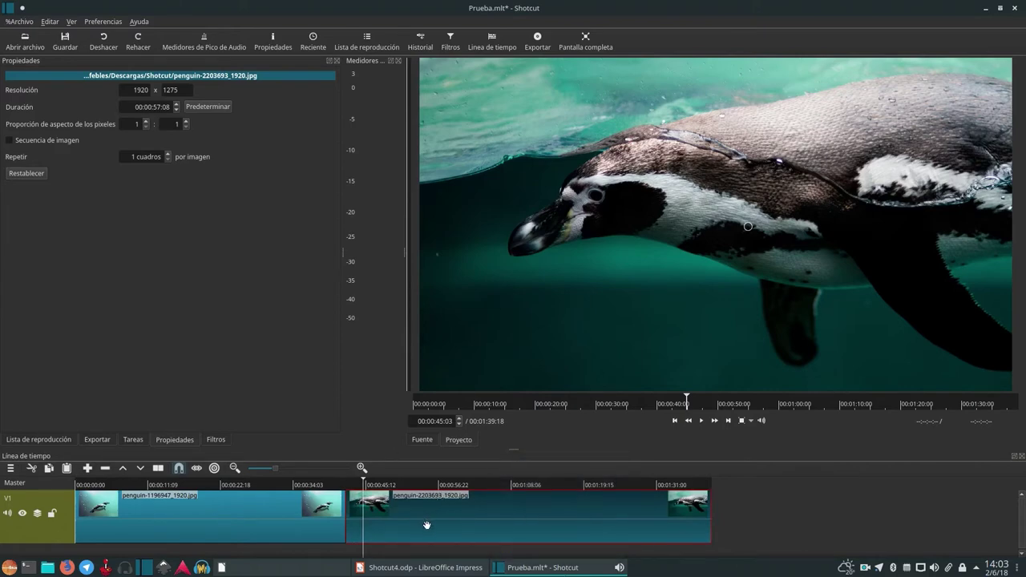
Move the second clip away from the first, delete the gap with Borrar, and undo the deletion.
drag(427, 526, 628, 506)
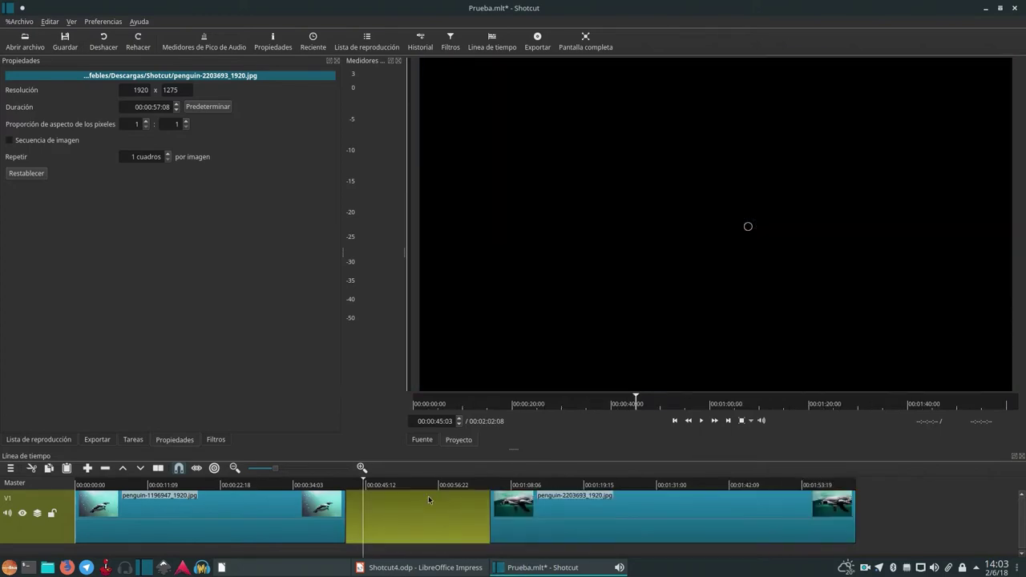
right_click(413, 511)
click(434, 515)
key(ctrl+z)
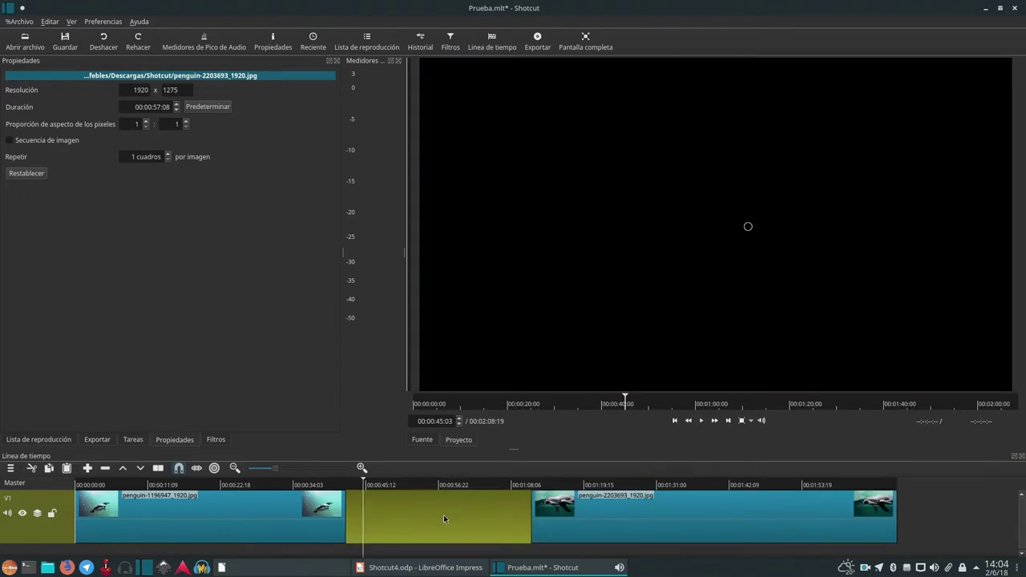
Widen the gap between the two penguin clips and delete it with Borrar to join them again.
right_click(443, 515)
click(447, 518)
drag(447, 519, 678, 518)
right_click(440, 516)
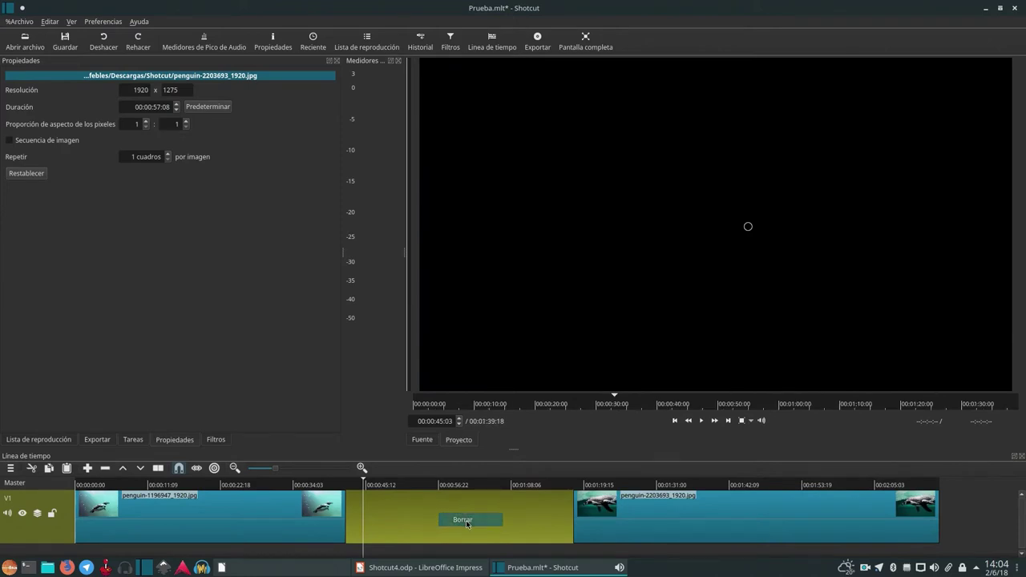
click(463, 520)
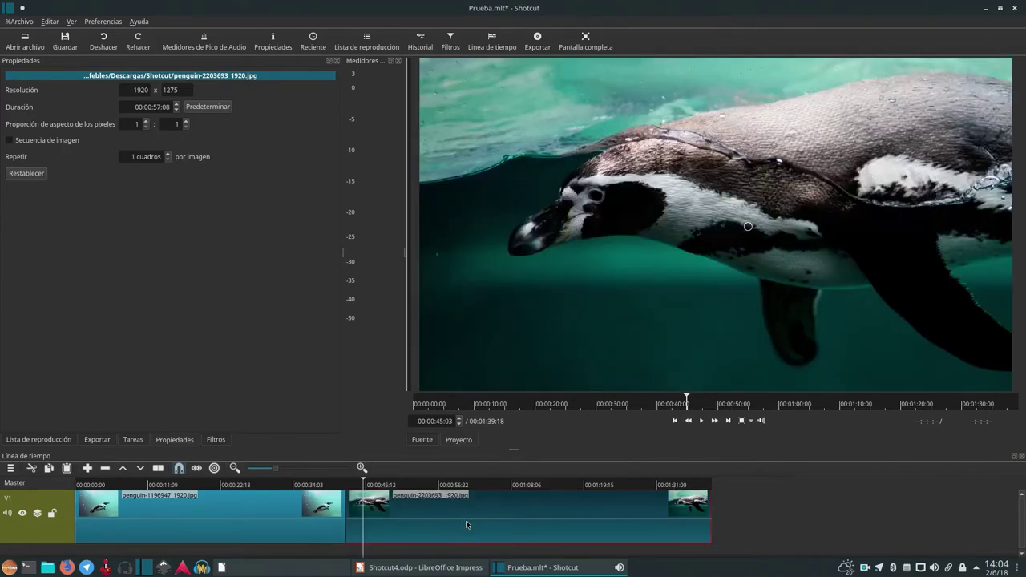
Overlap the second clip with the end of the first by about 4 seconds to create a transition, and play it.
drag(466, 523, 522, 526)
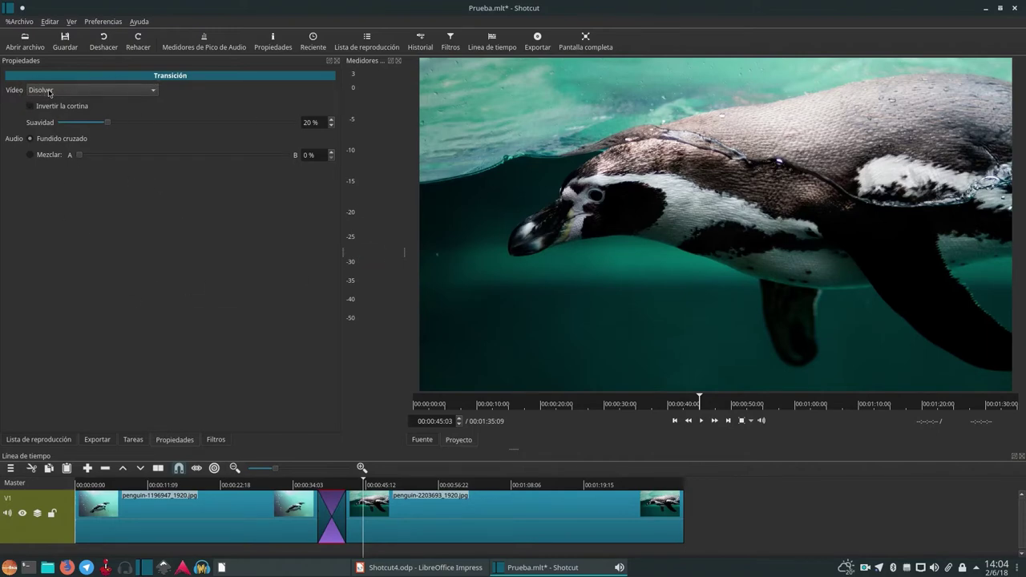
click(294, 485)
key(space)
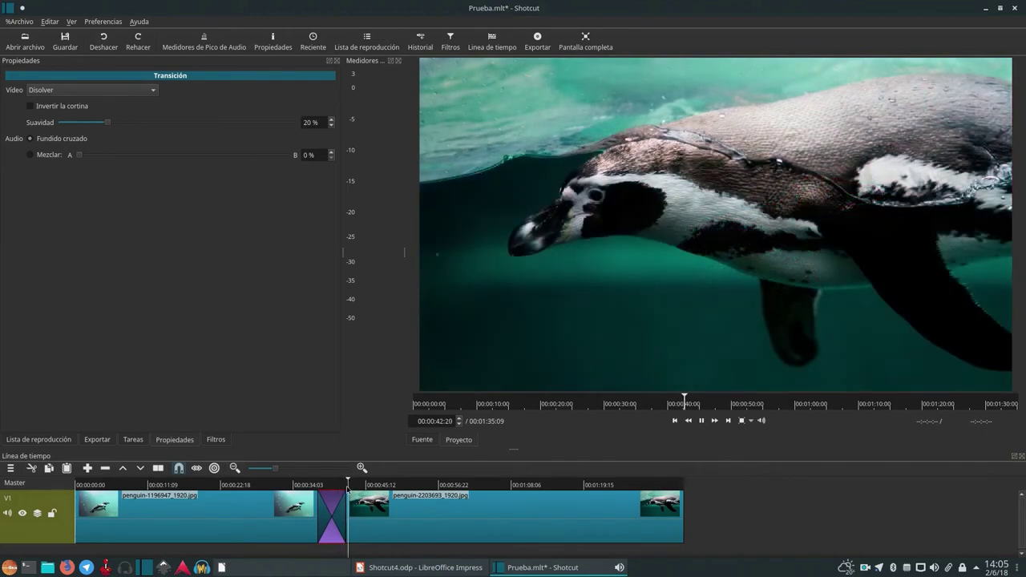
key(space)
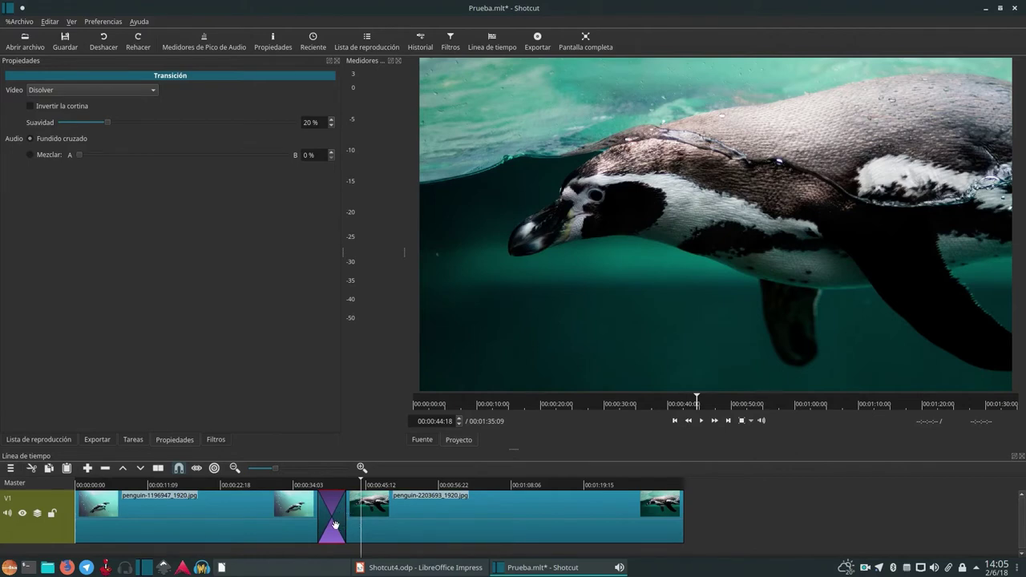
Shorten the transition between the two clips from its end and play it back.
drag(346, 515, 318, 512)
click(309, 487)
key(space)
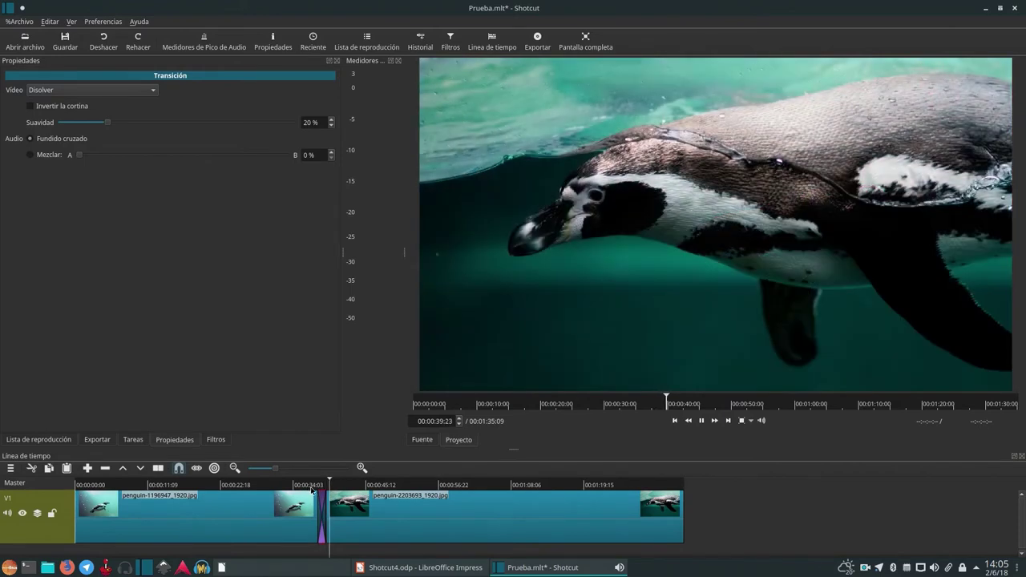
key(space)
Enlarge the timeline area around the shortened transition and replay the dissolve.
scroll(308, 474, up, 1)
drag(352, 554, 558, 554)
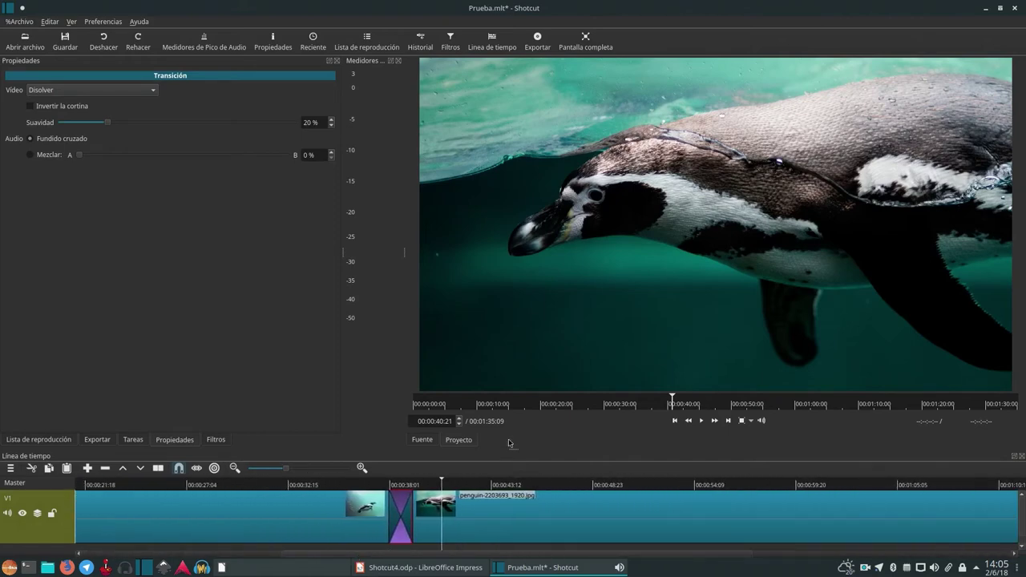
drag(513, 449, 509, 357)
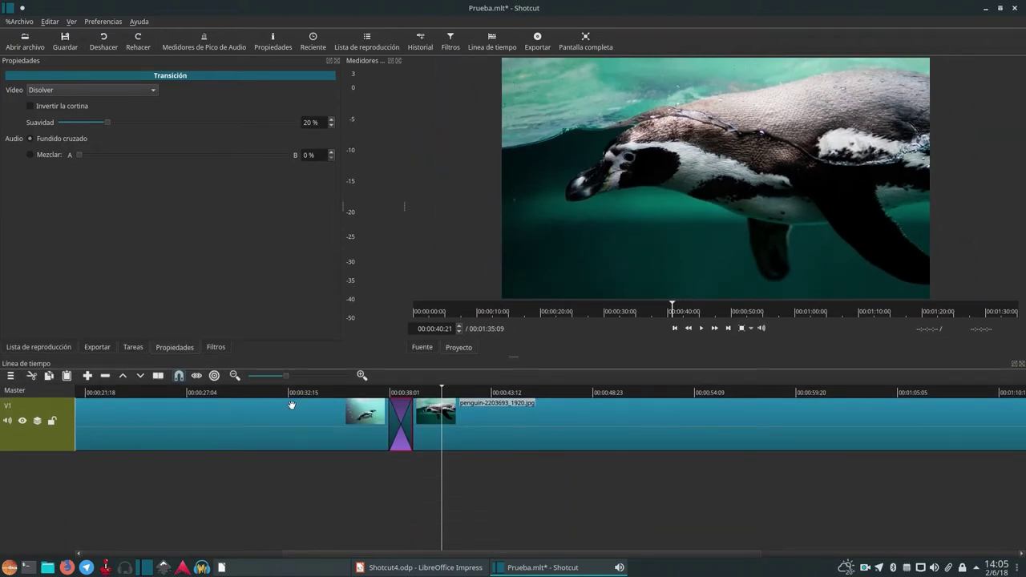
click(382, 395)
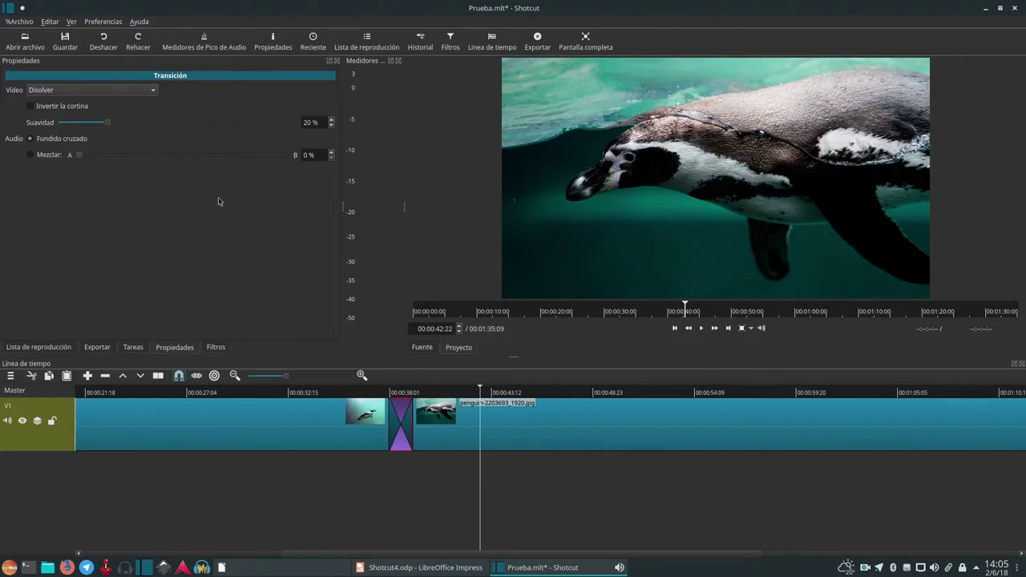
Set the transition's video type to Cortar and play through it.
click(149, 93)
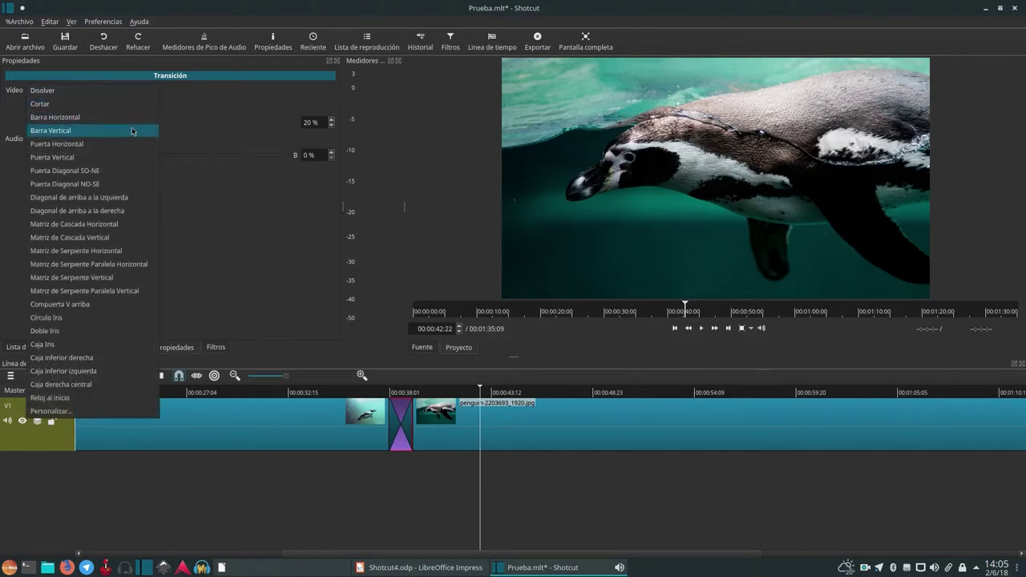
click(101, 103)
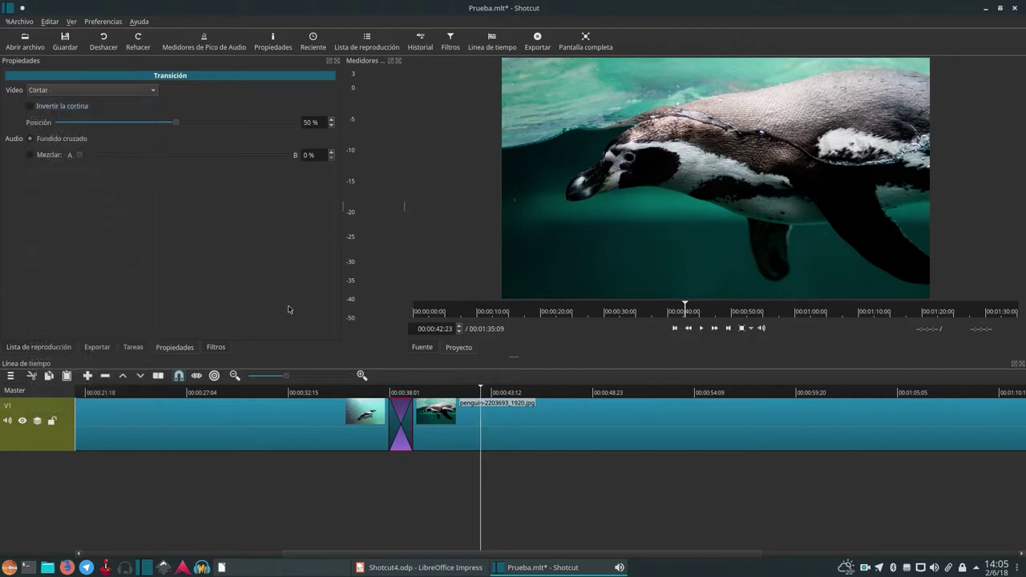
click(376, 392)
key(space)
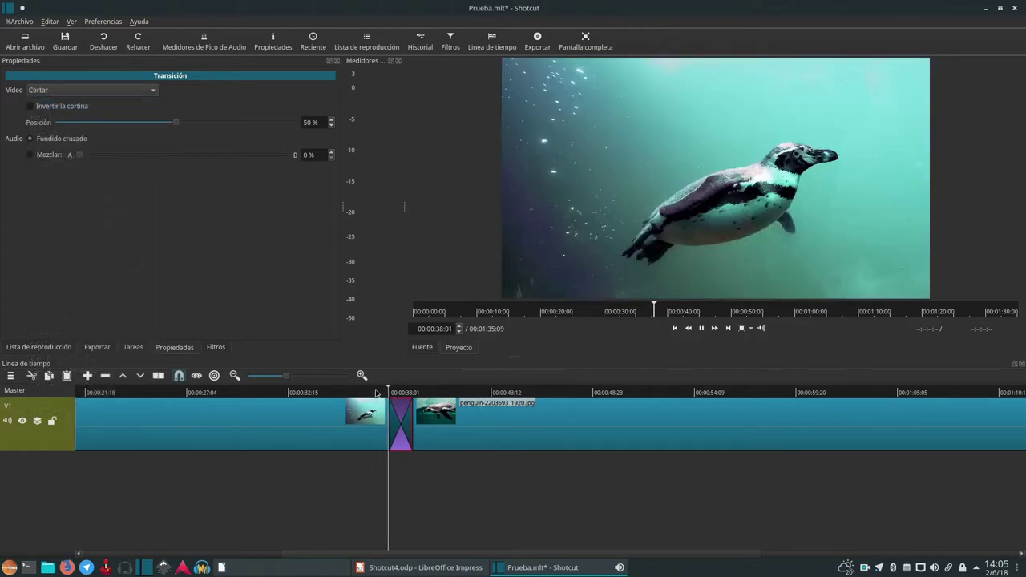
key(space)
Set the transition's video type to Barra Horizontal and play through it.
click(102, 90)
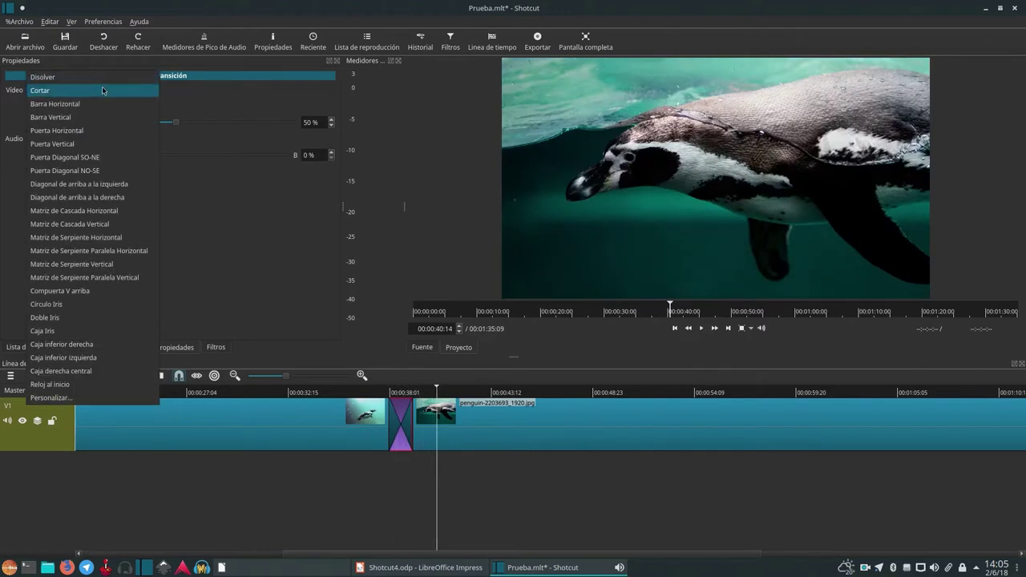
click(102, 85)
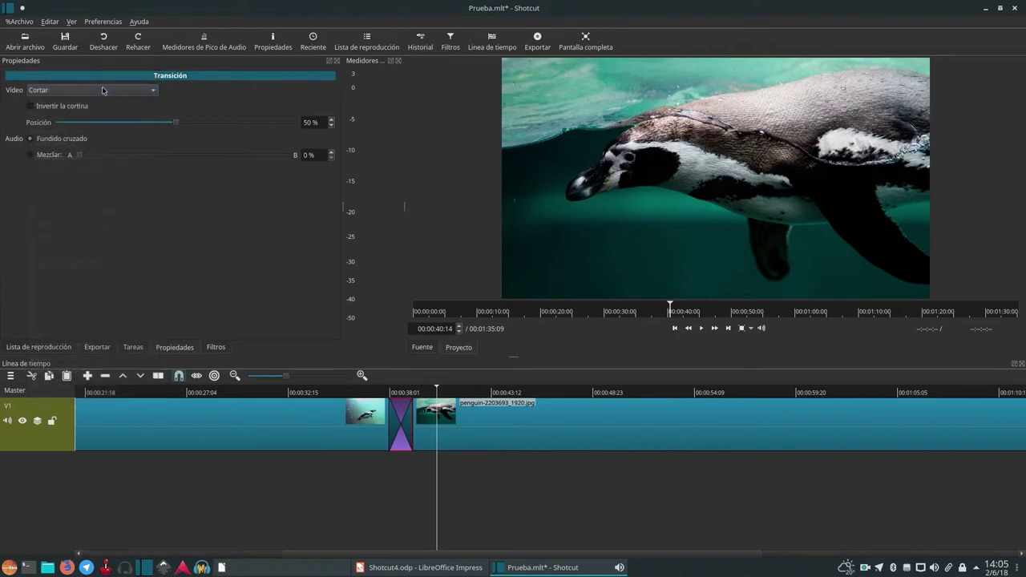
click(103, 90)
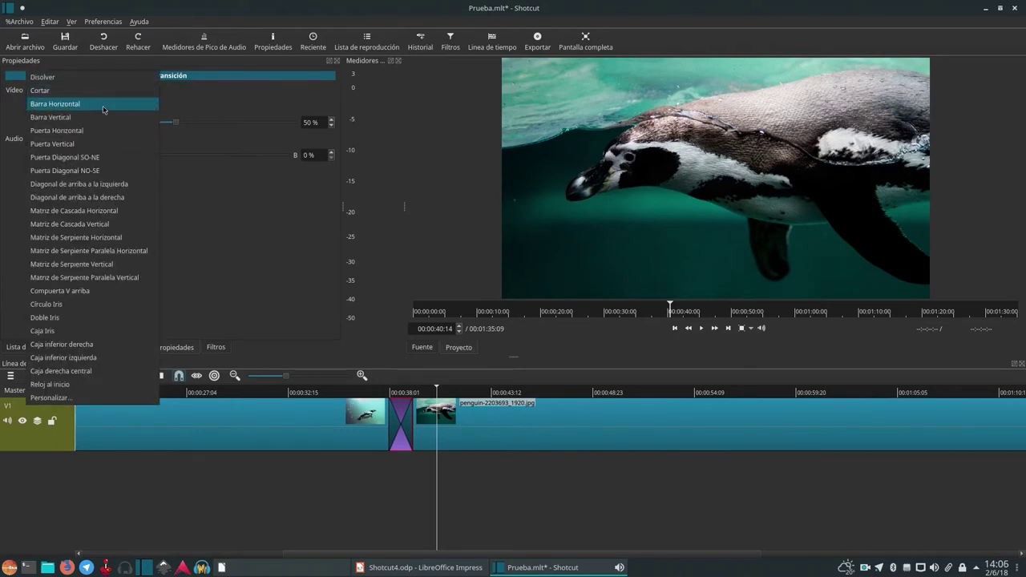
click(102, 104)
click(379, 393)
key(space)
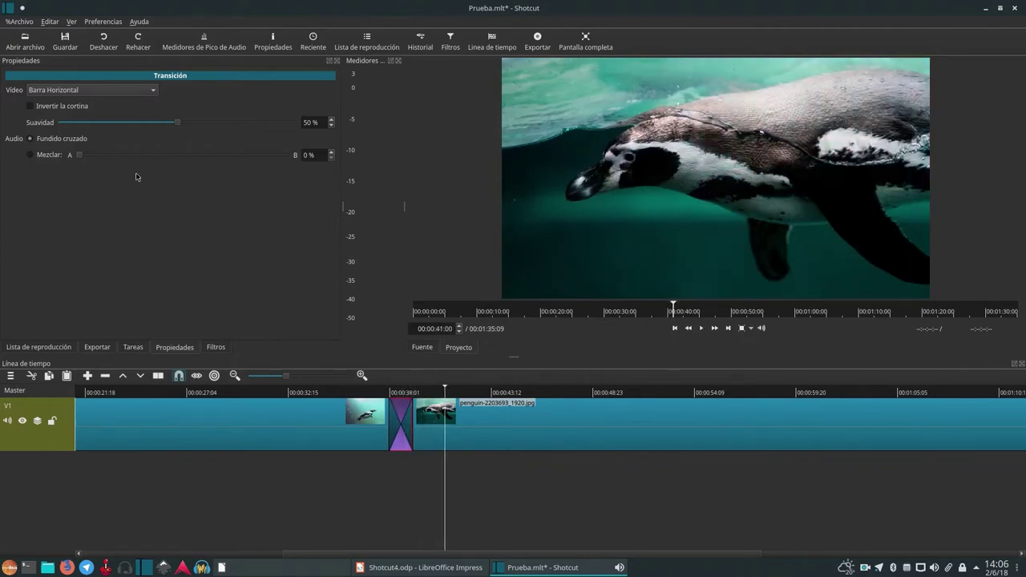
Set the transition's video type to Disolver, enlarge the video preview and play through the transition.
click(92, 90)
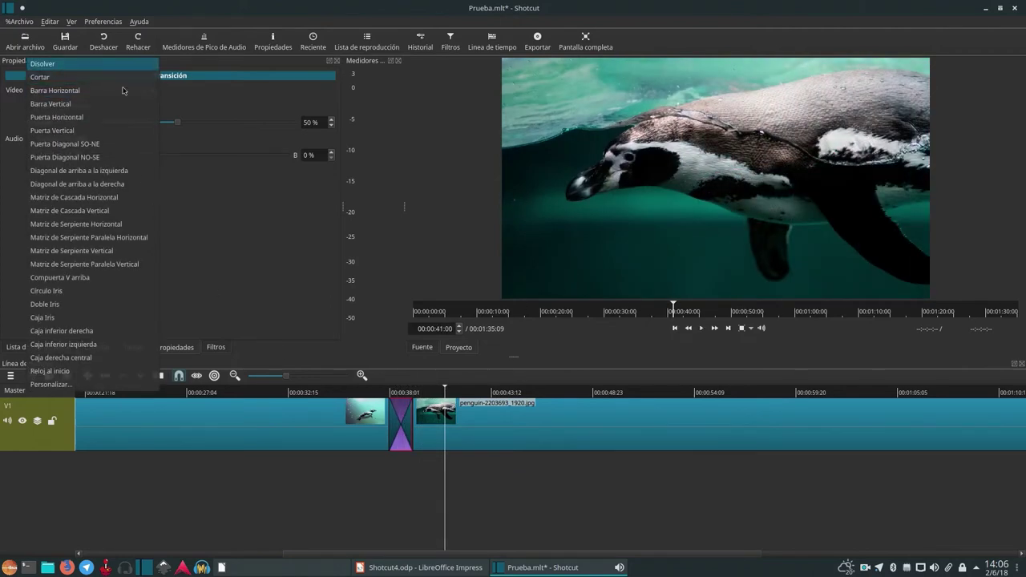
click(60, 64)
click(381, 391)
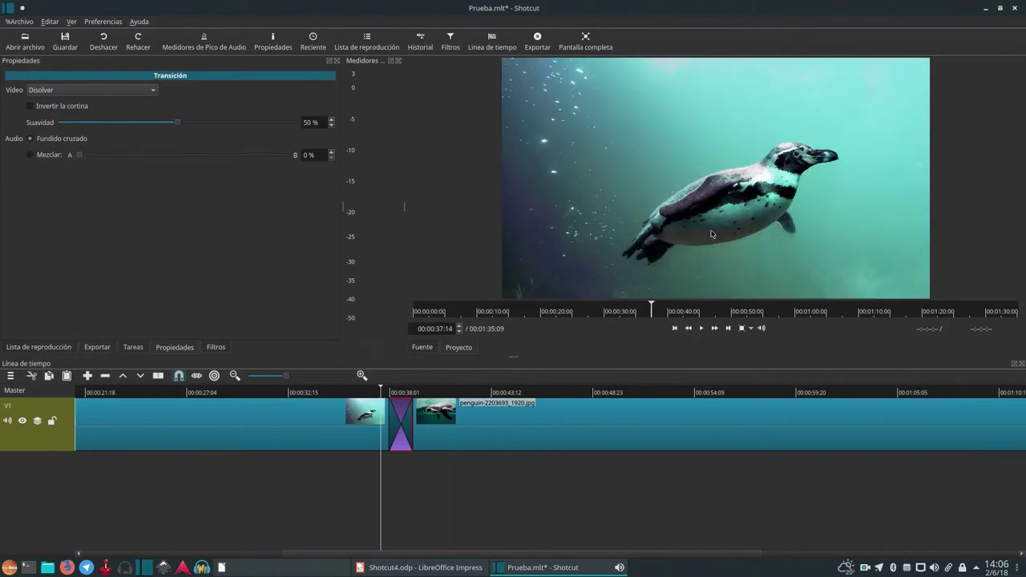
drag(513, 357, 536, 468)
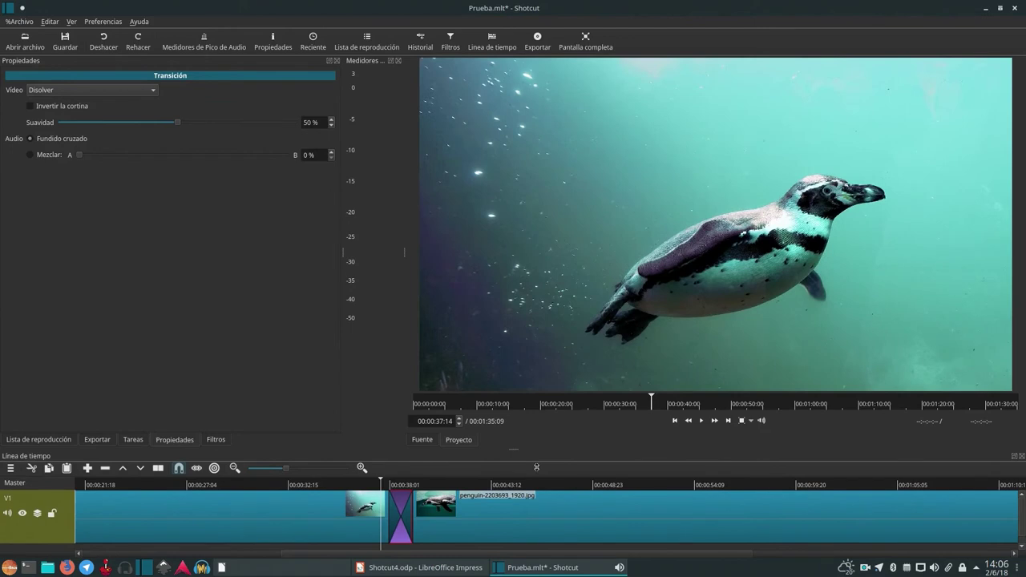
key(space)
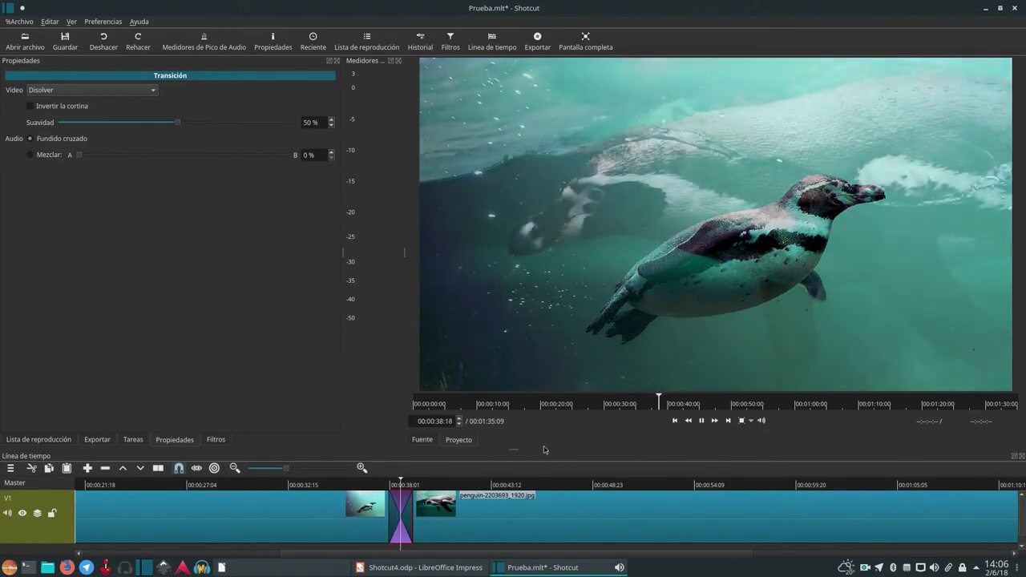
key(space)
Set the transition's video type to Barra Vertical and play through it.
click(94, 90)
click(88, 130)
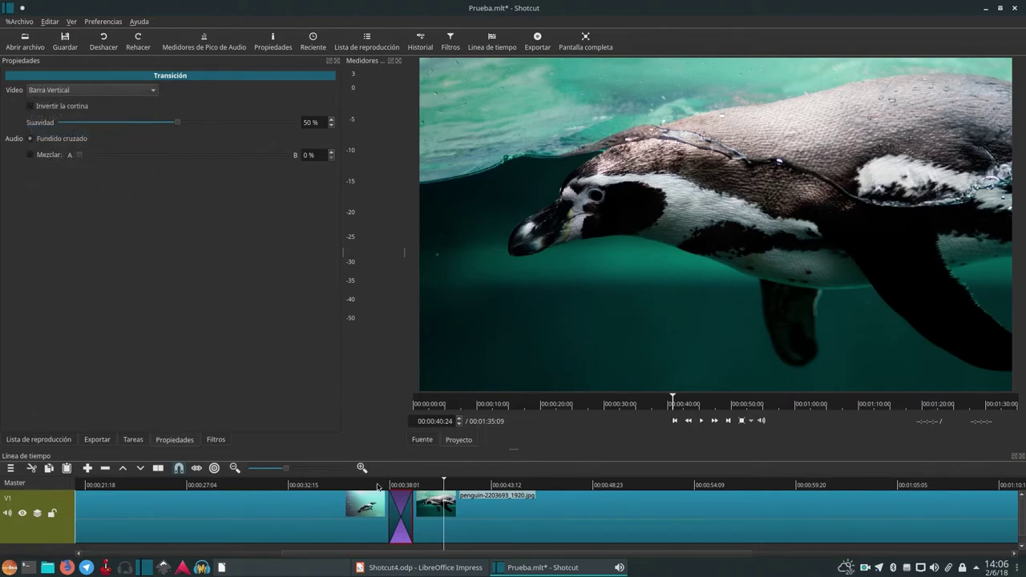
click(377, 485)
key(space)
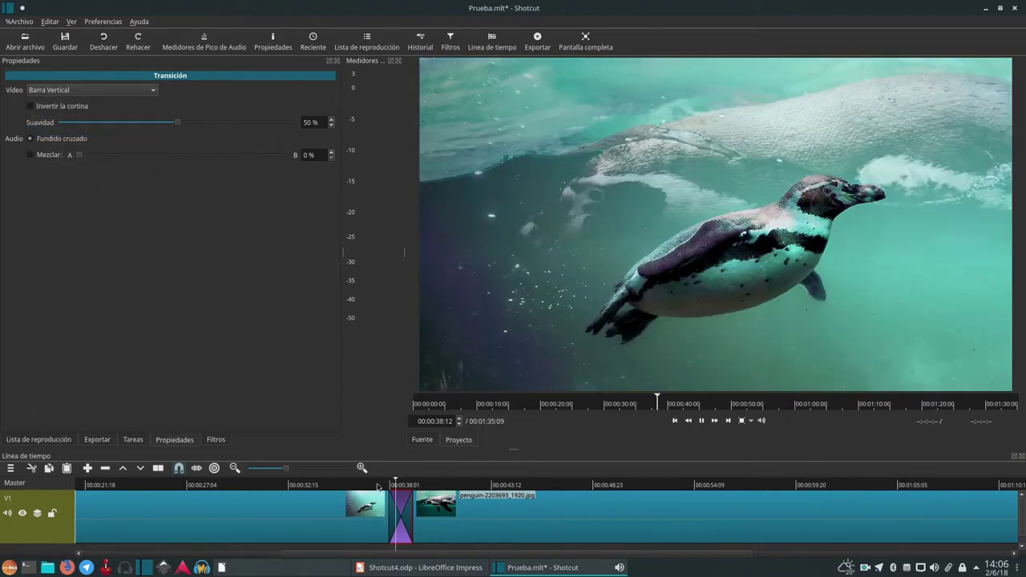
key(space)
key(Right)
Set the transition's video type to Puerta Diagonal SO-NE and play through it twice.
click(72, 91)
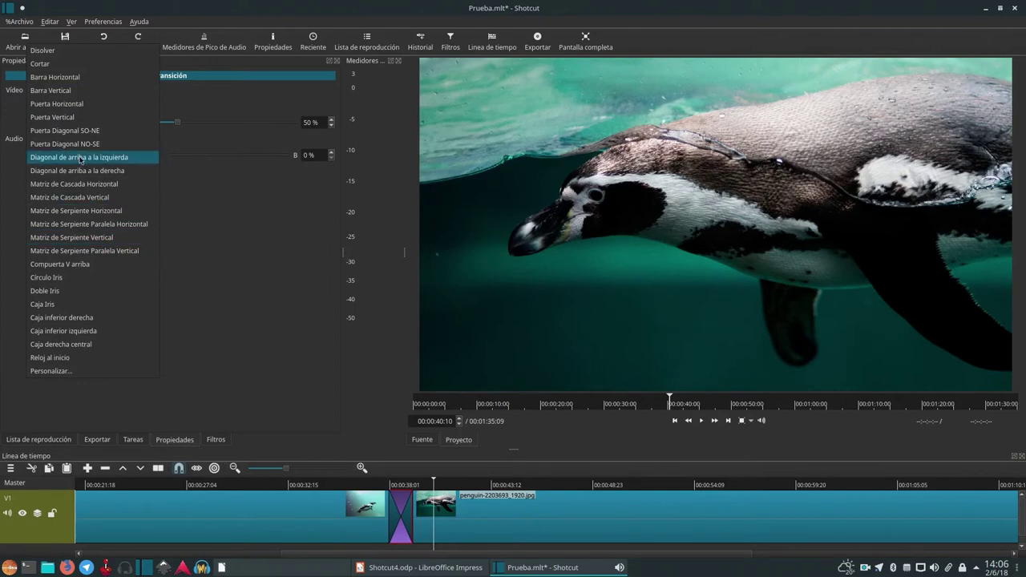
click(72, 131)
click(382, 485)
key(space)
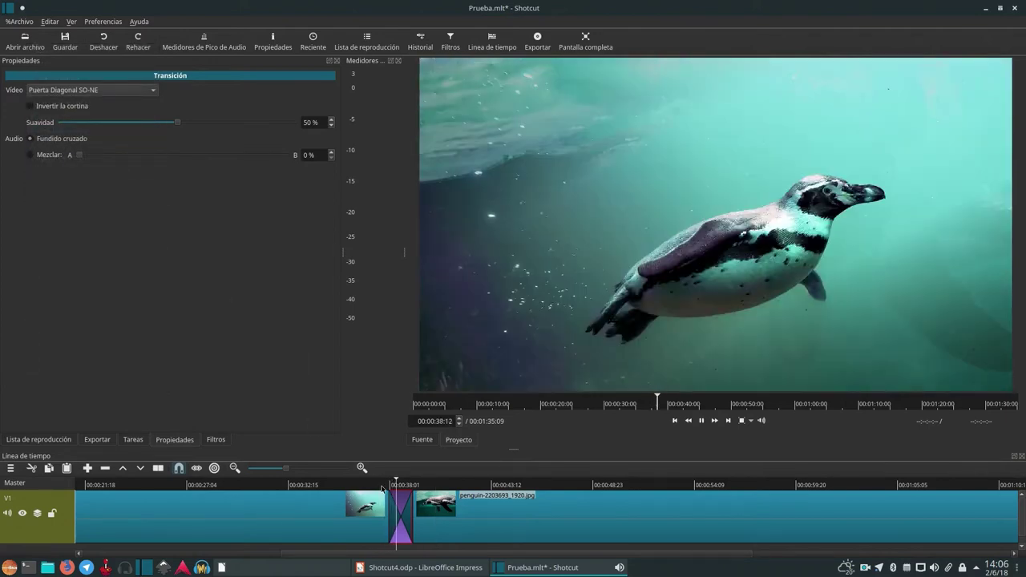
key(space)
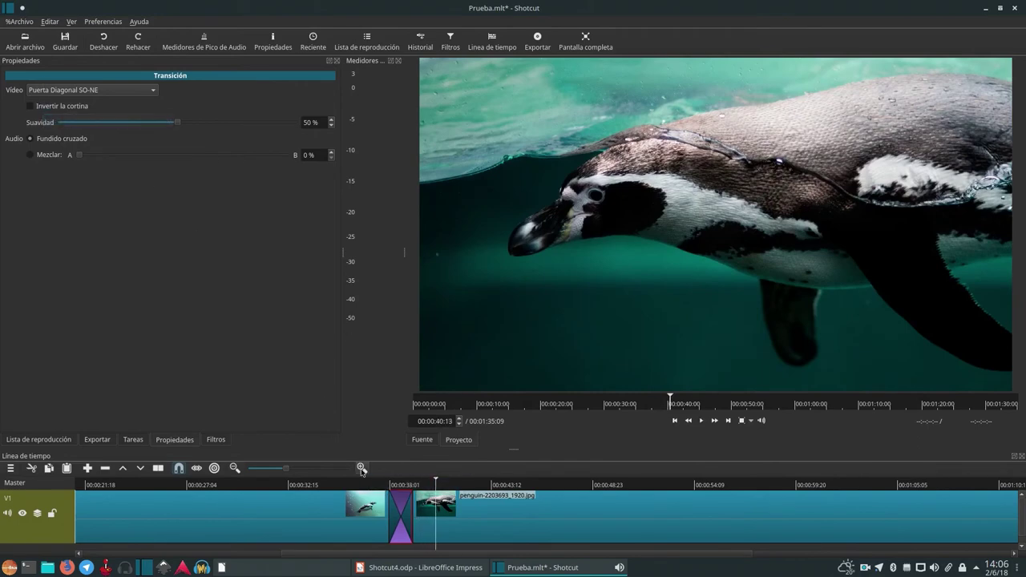
click(381, 485)
key(space)
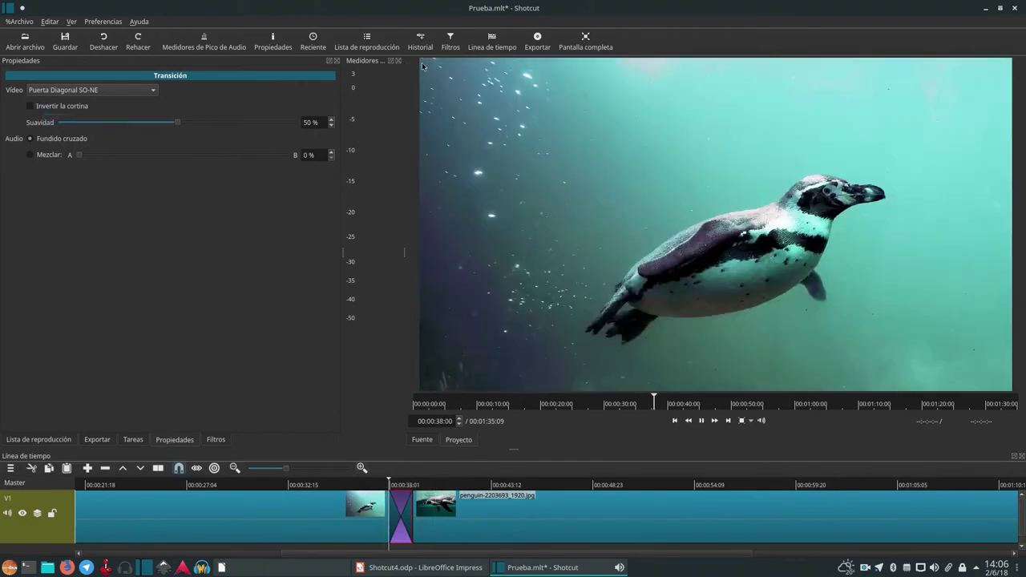
Invert the wipe (Invertir la cortina) of the Puerta Diagonal SO-NE transition and play through it.
key(space)
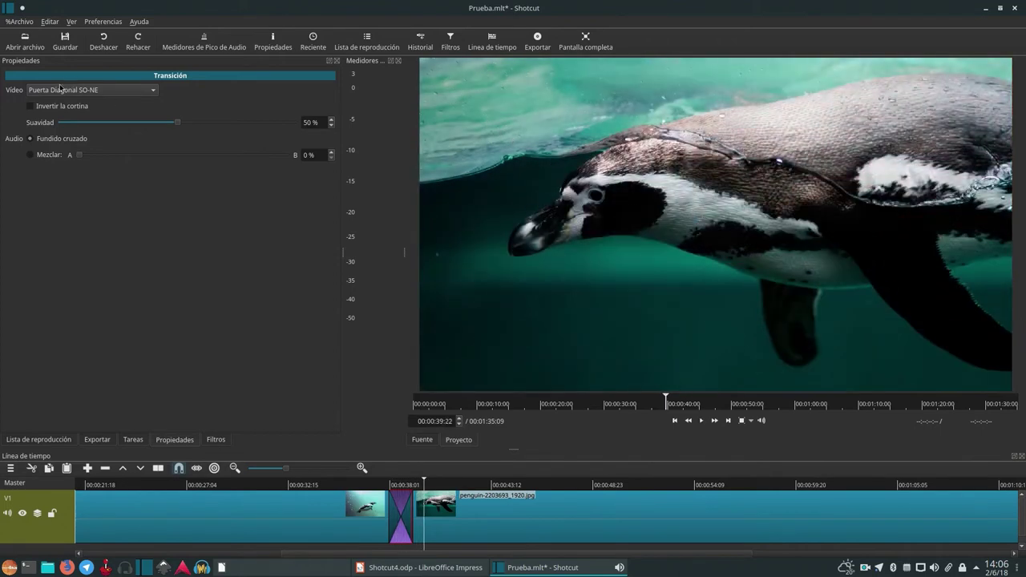
key(Left)
click(380, 486)
key(space)
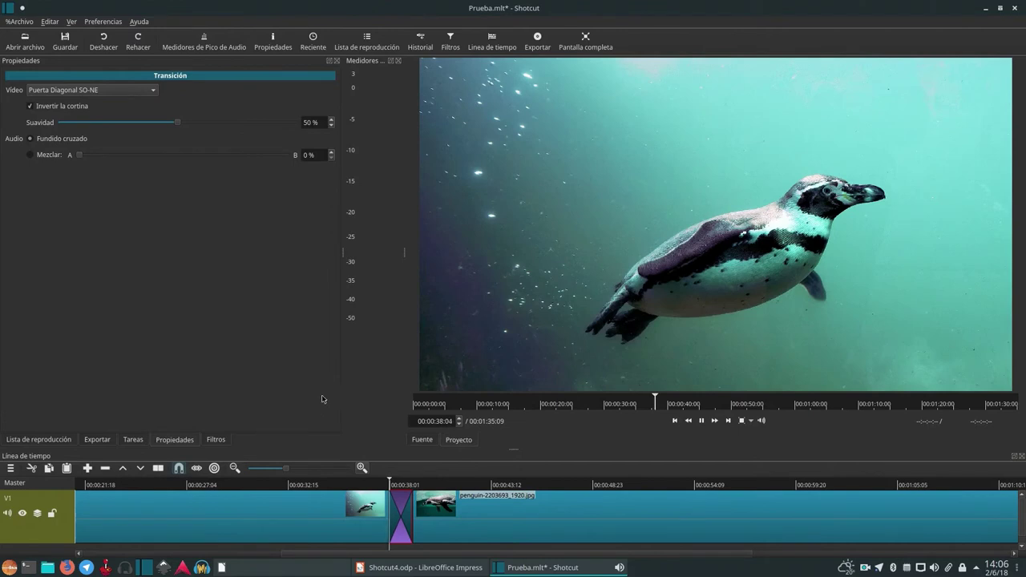
key(space)
Set the transition's softness (Suavidad) to 9 % and play through it twice.
drag(180, 127, 82, 129)
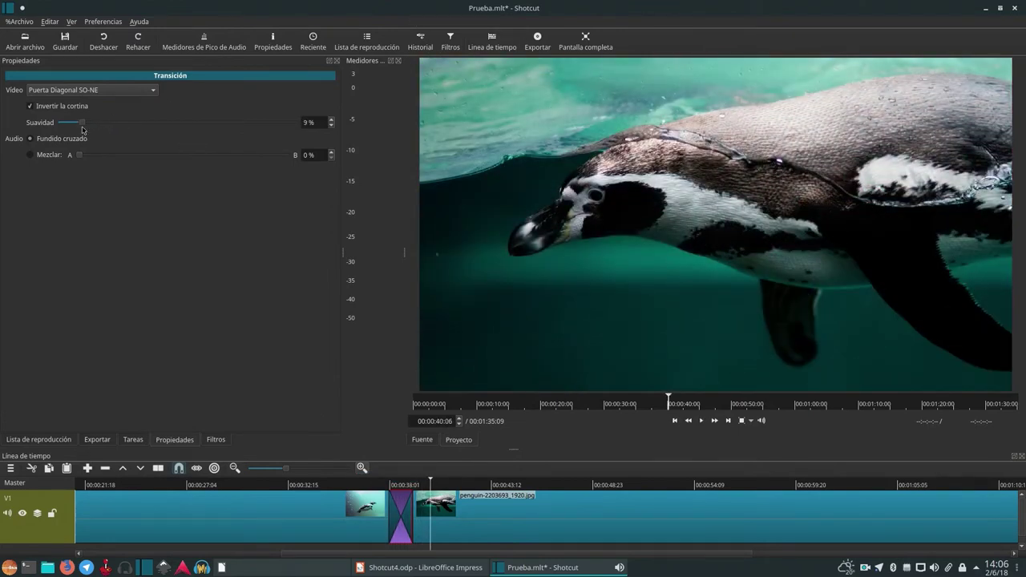
click(382, 486)
key(space)
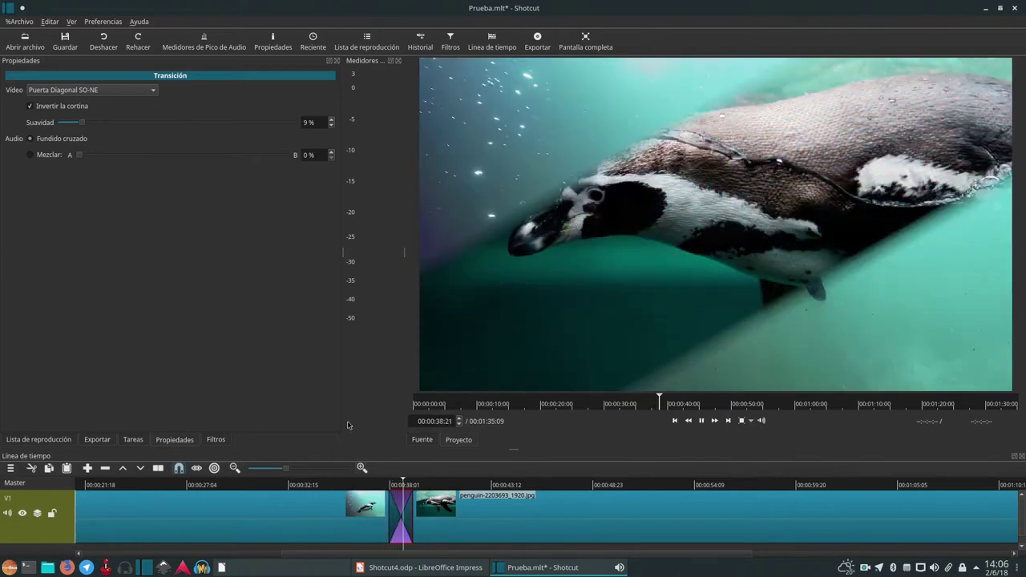
key(space)
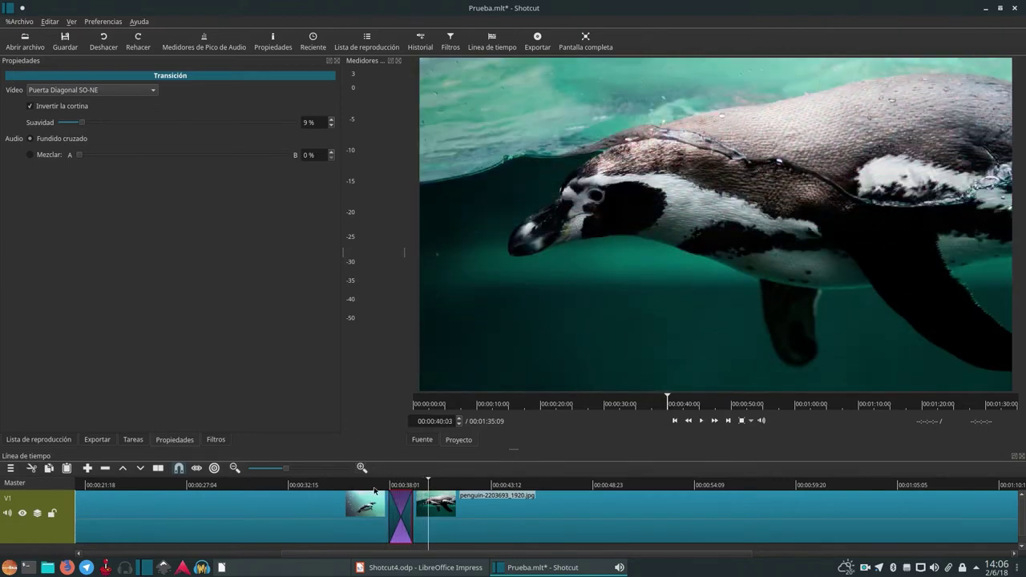
click(374, 489)
key(space)
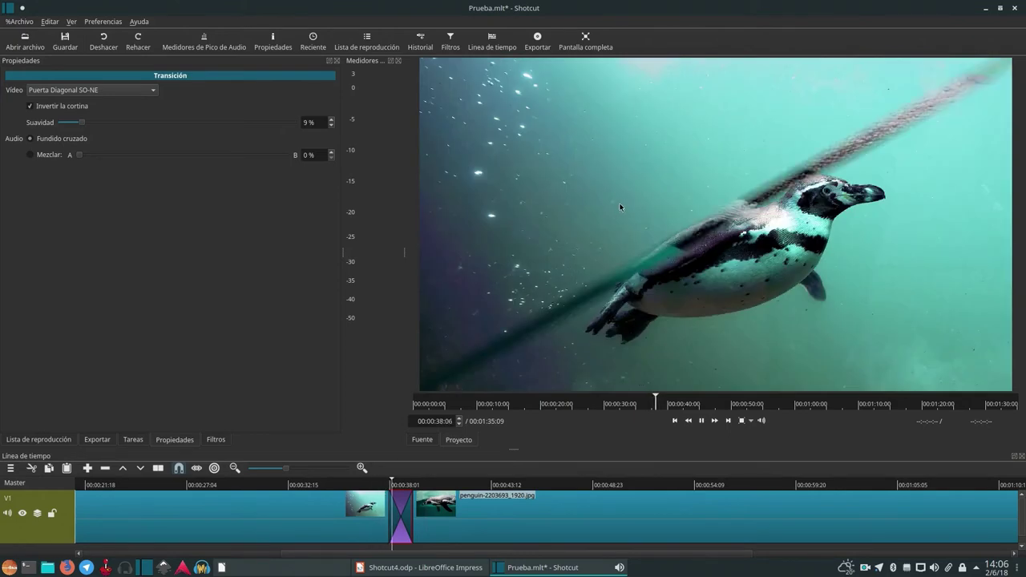
key(space)
Raise the transition's softness (Suavidad) to 86 % and play through it.
drag(80, 122, 256, 141)
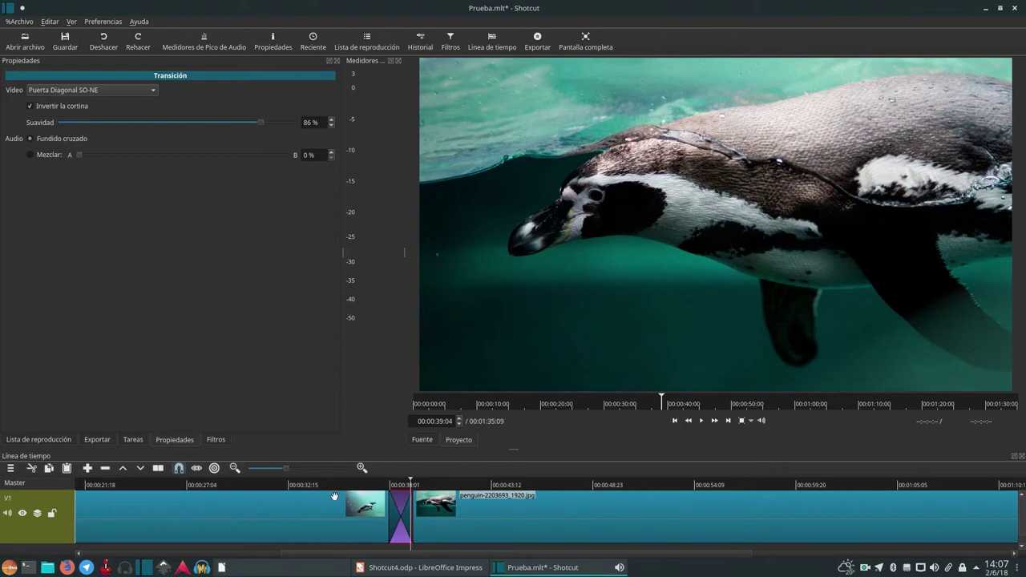
click(356, 484)
key(space)
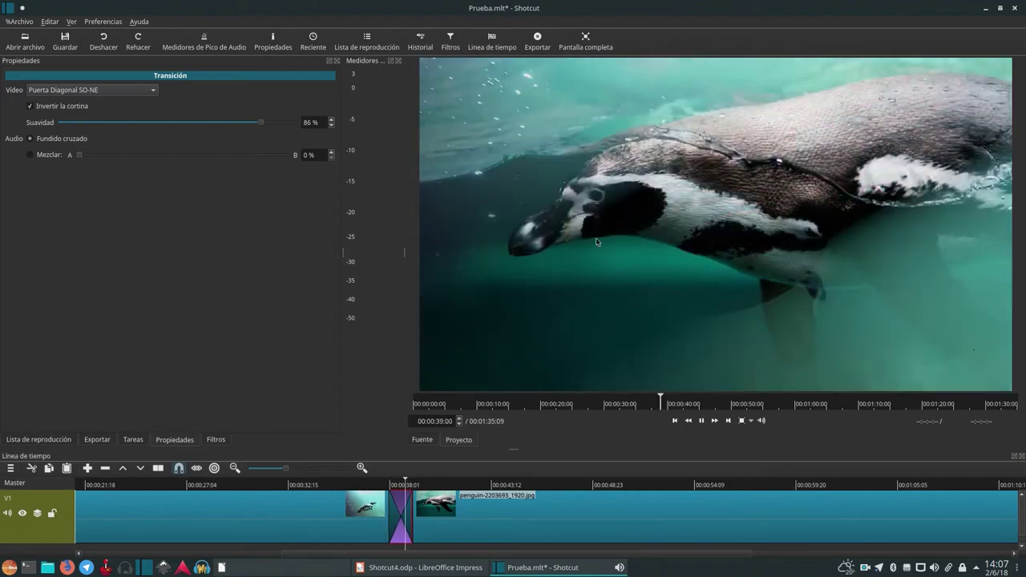
key(space)
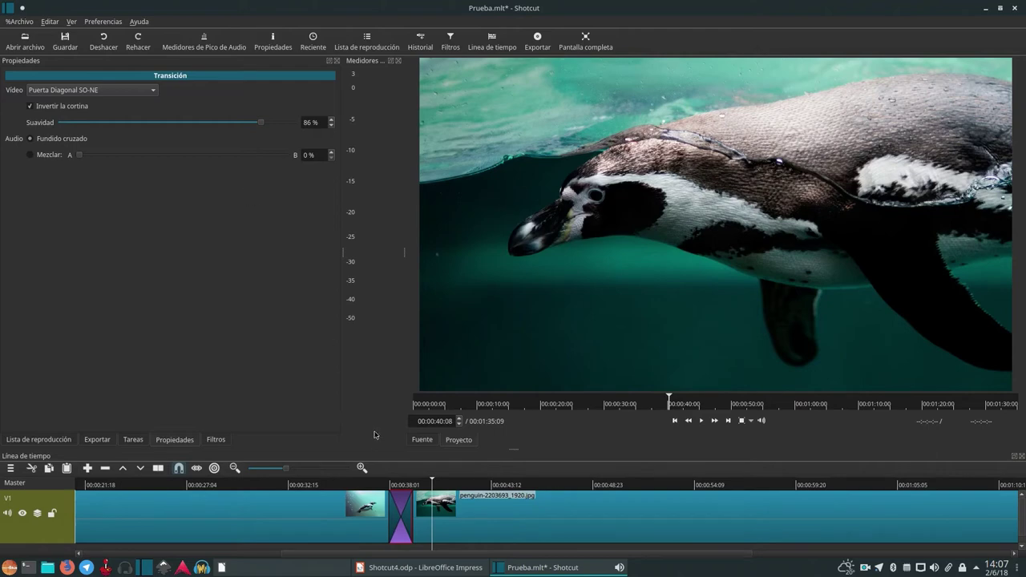
Set the transition's video type to Reloj al inicio and play through it twice from just before the transition.
click(376, 483)
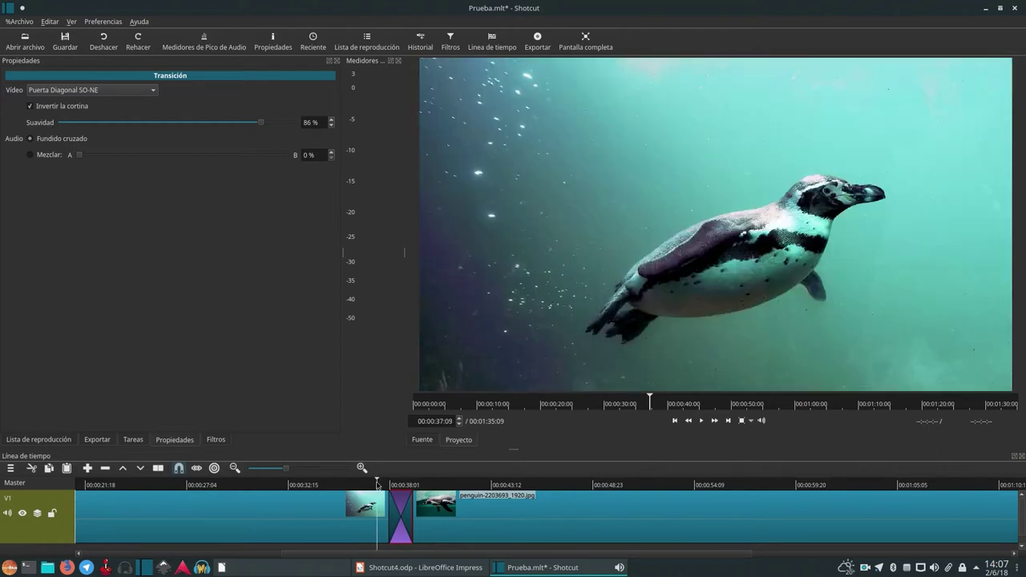
click(128, 90)
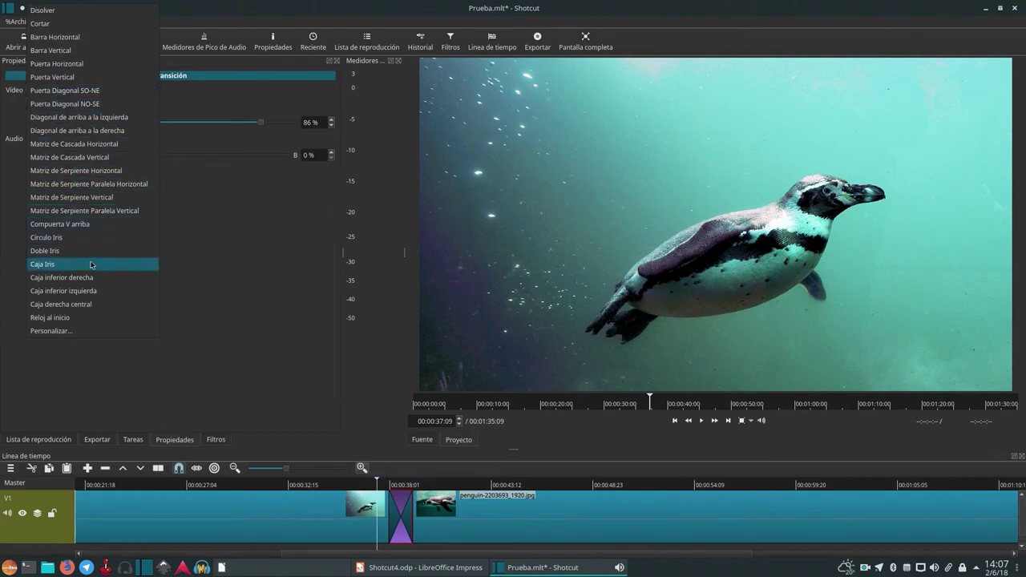
click(110, 318)
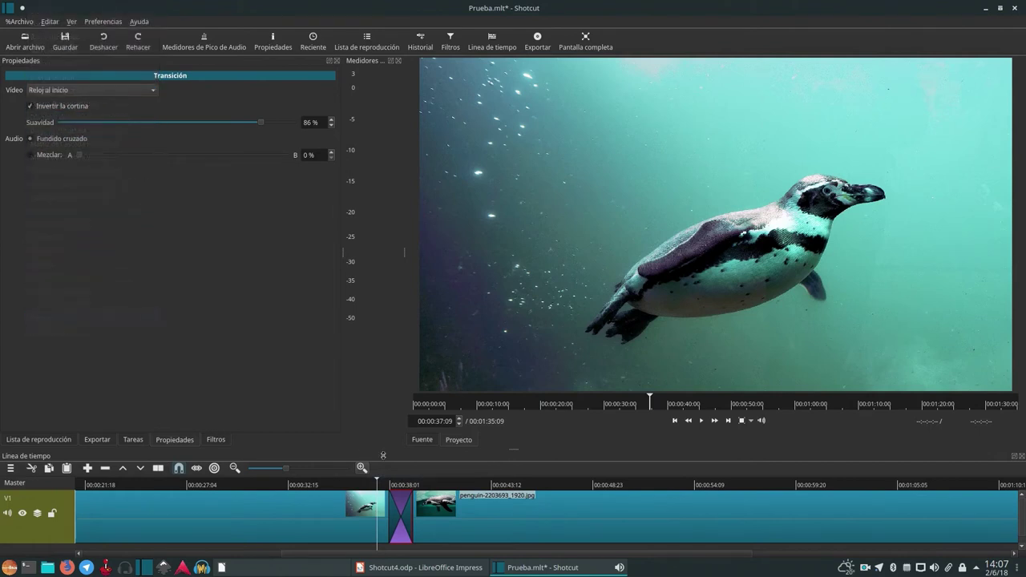
key(space)
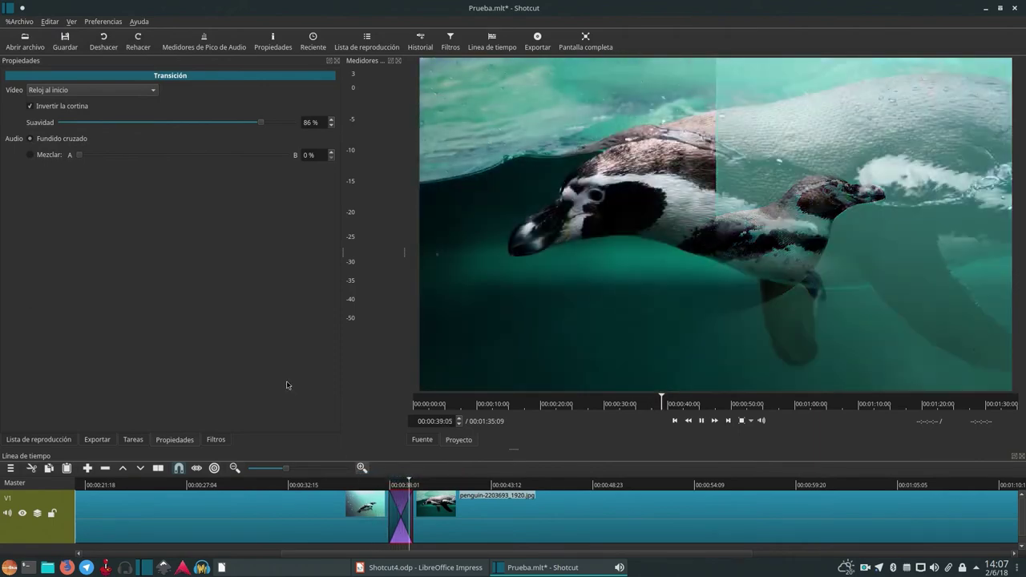
key(space)
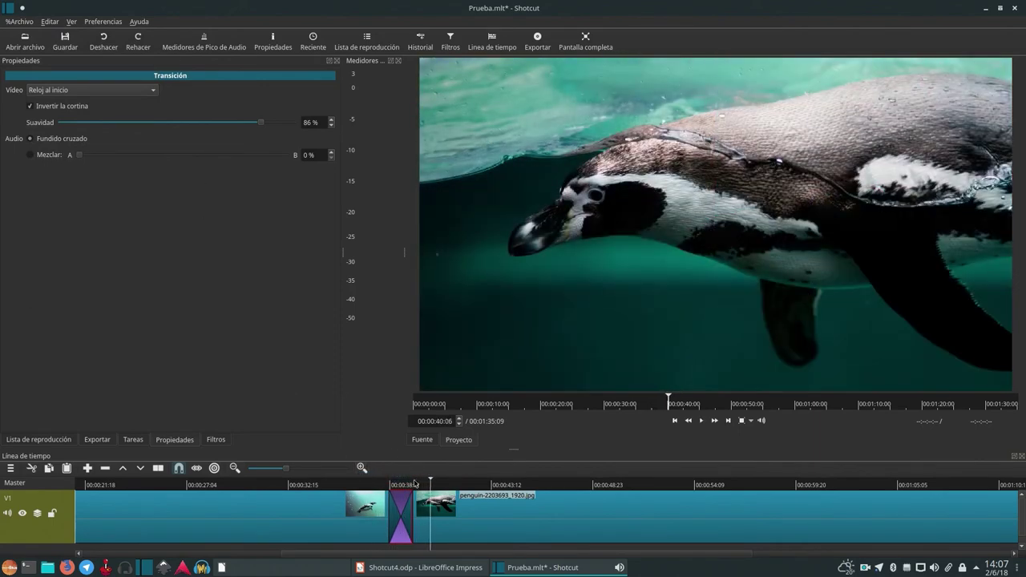
click(371, 485)
key(space)
Set the transition's video type to Matriz de Serpiente Vertical and play through it.
click(148, 94)
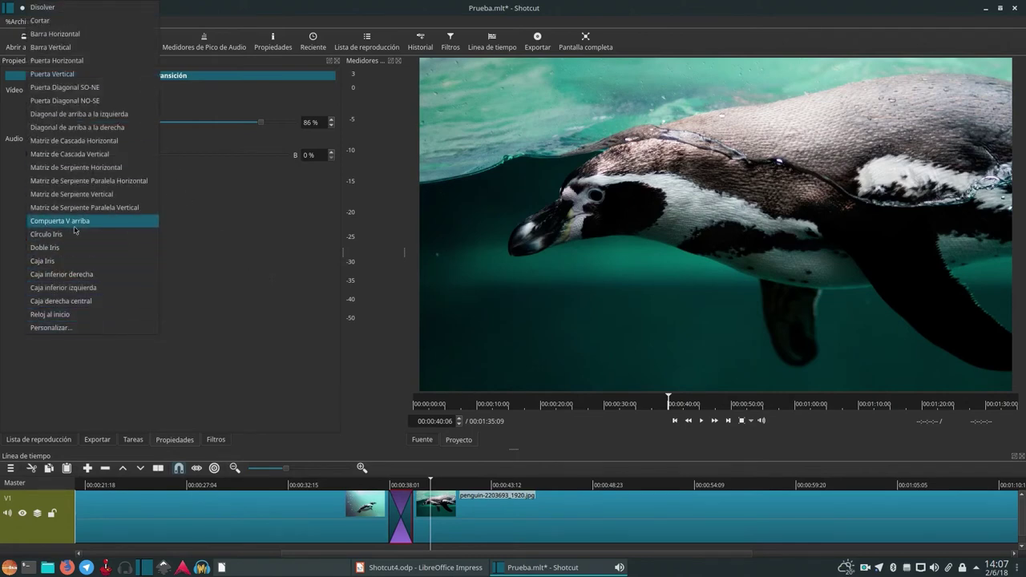
click(88, 194)
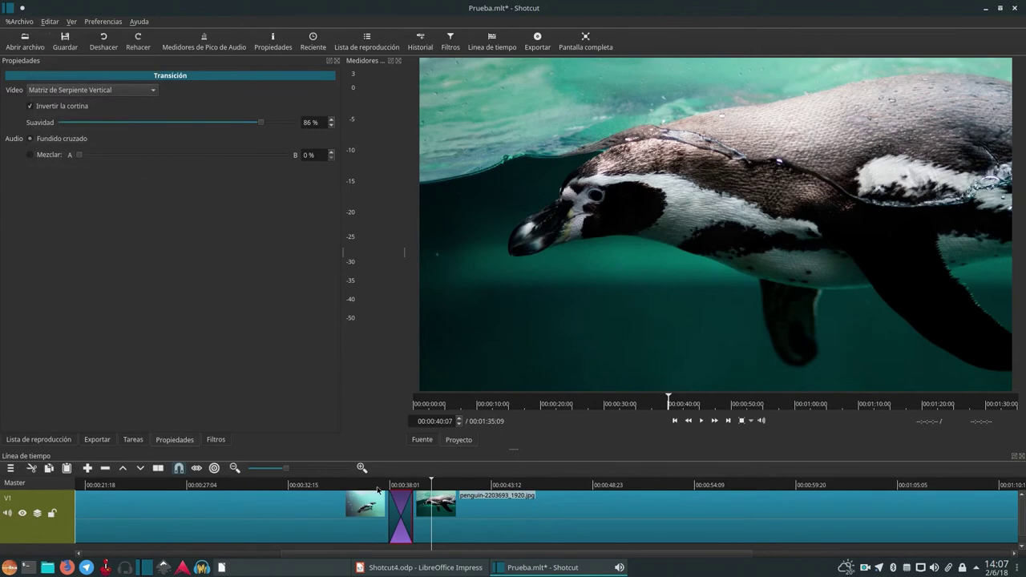
click(375, 485)
key(space)
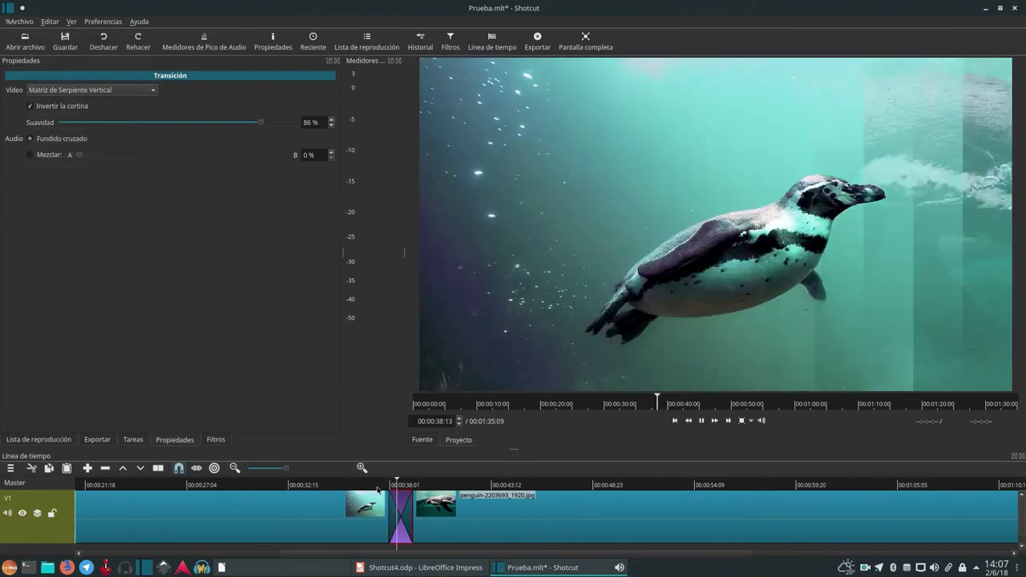
key(space)
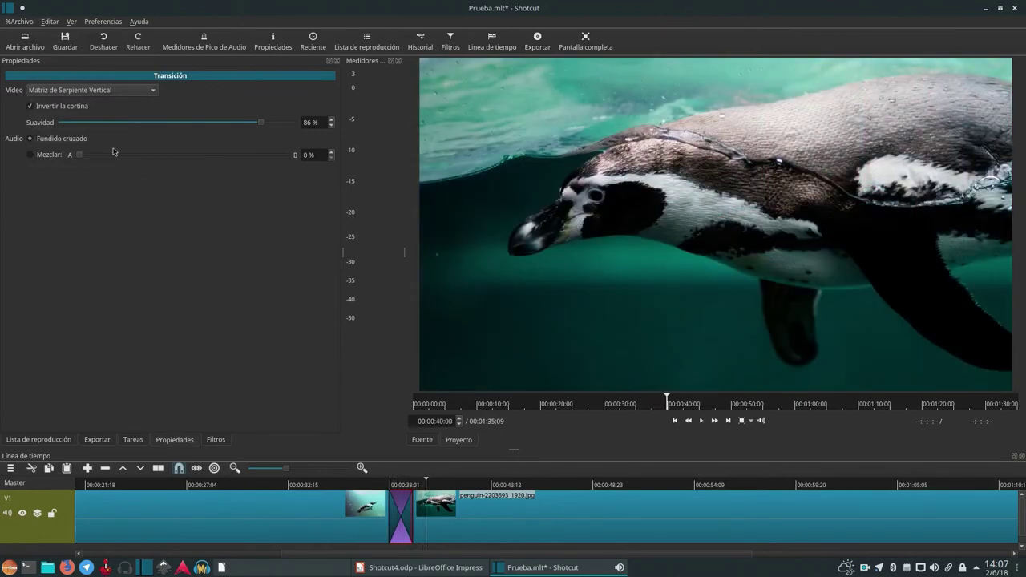
Set the transition's video type back to Disolver and play through it.
click(109, 90)
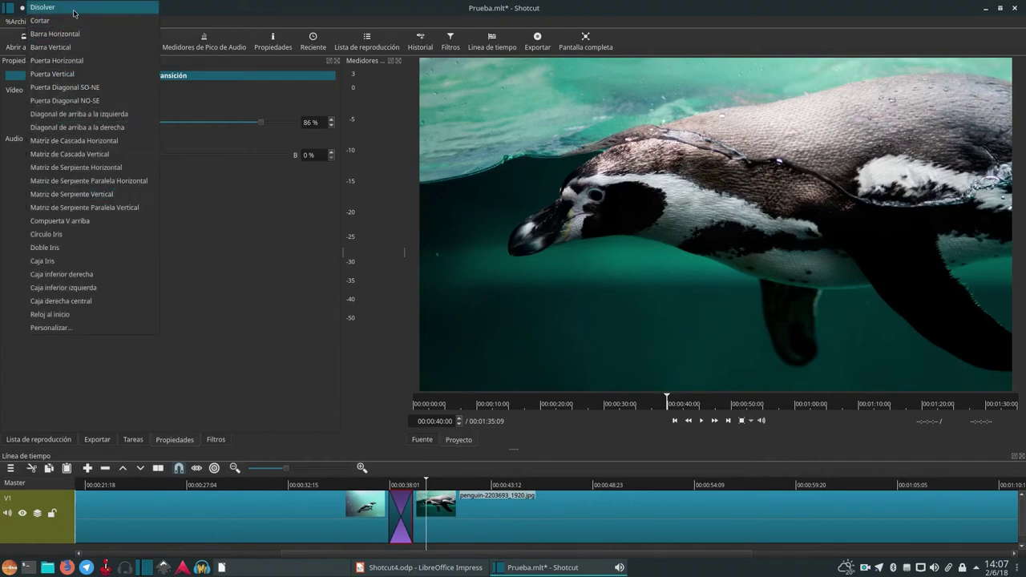
click(48, 9)
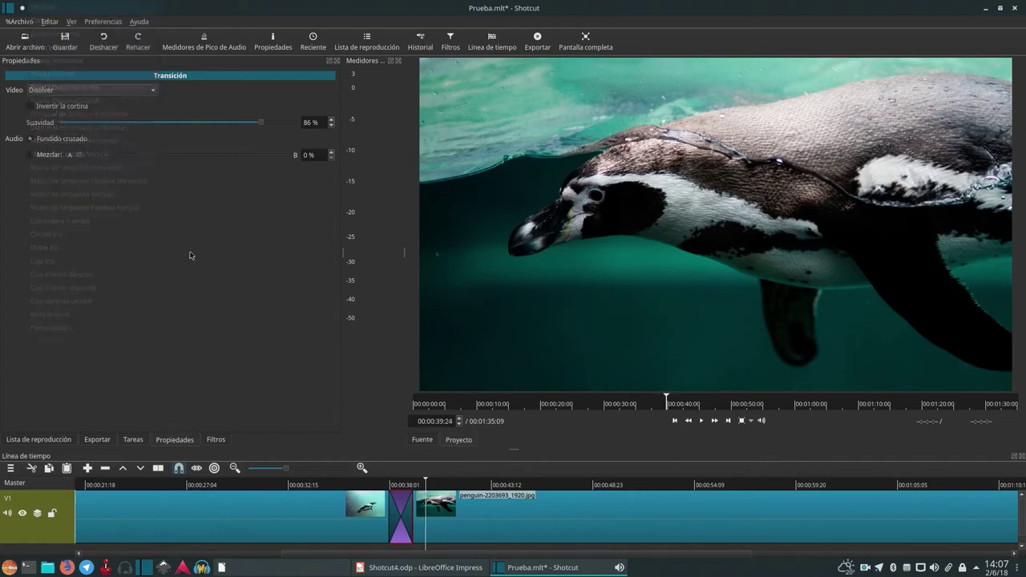
click(383, 486)
key(space)
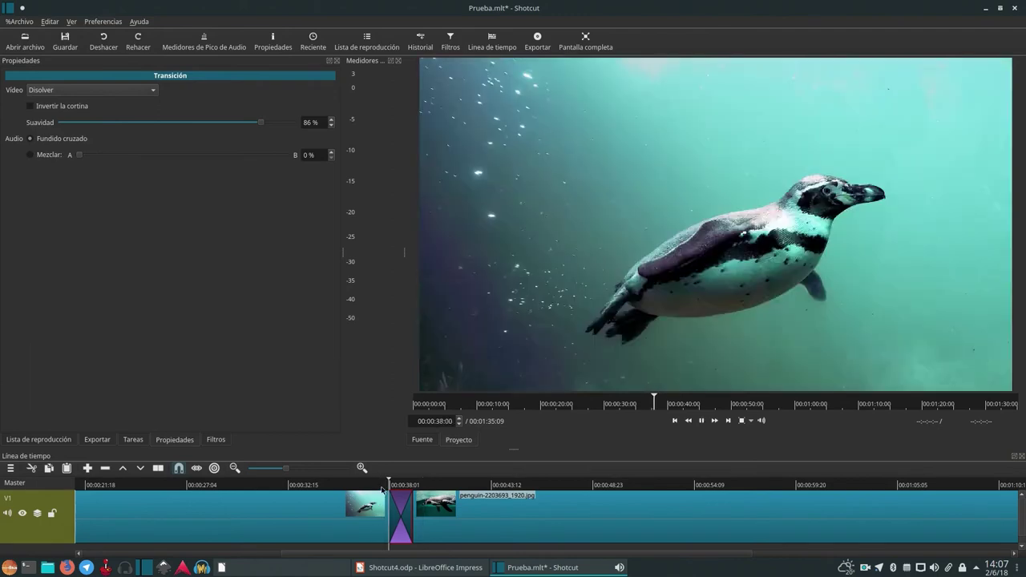
key(space)
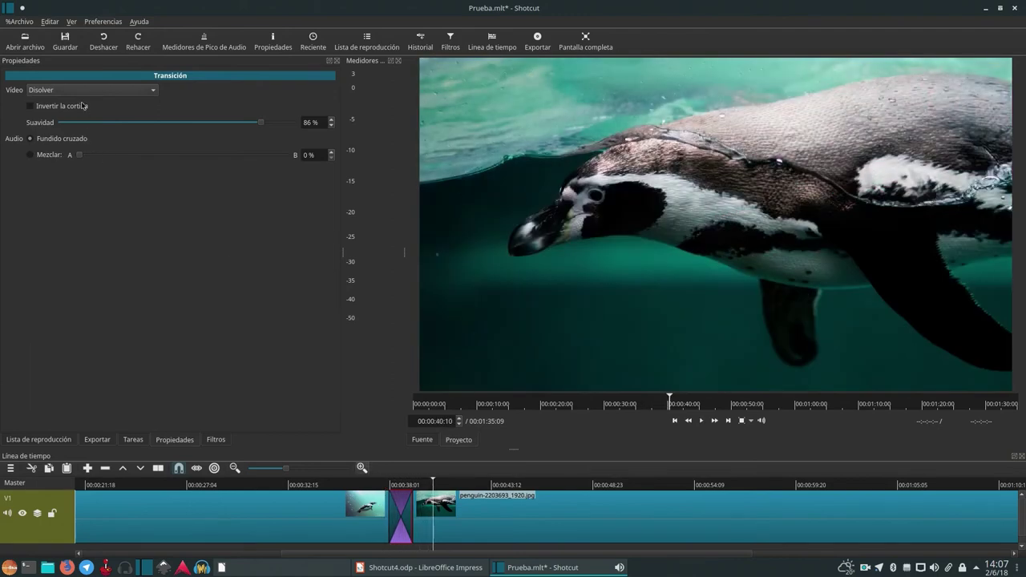
Set the transition's video type to Círculo Iris and play through it.
click(80, 89)
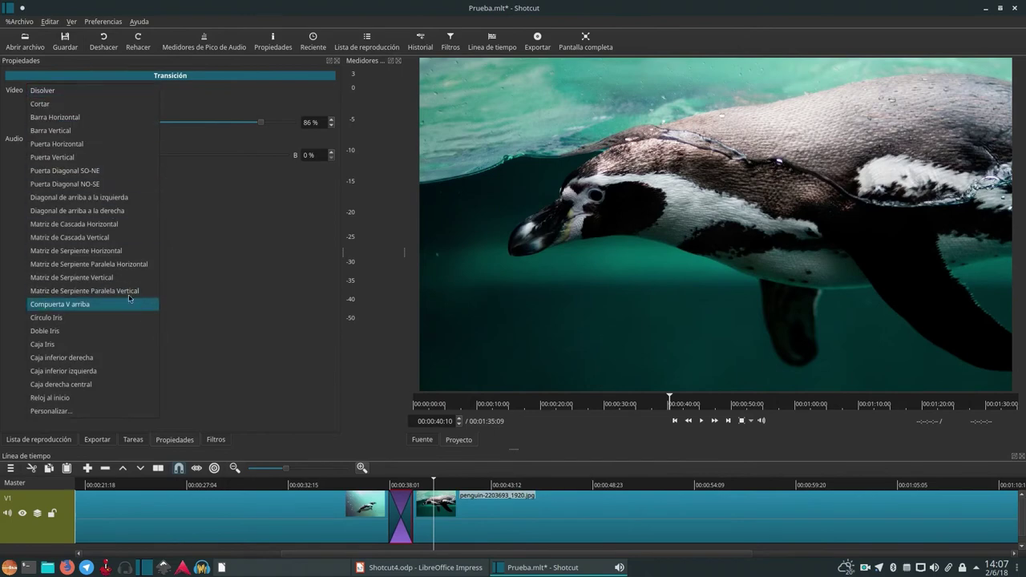
click(110, 314)
click(368, 485)
key(space)
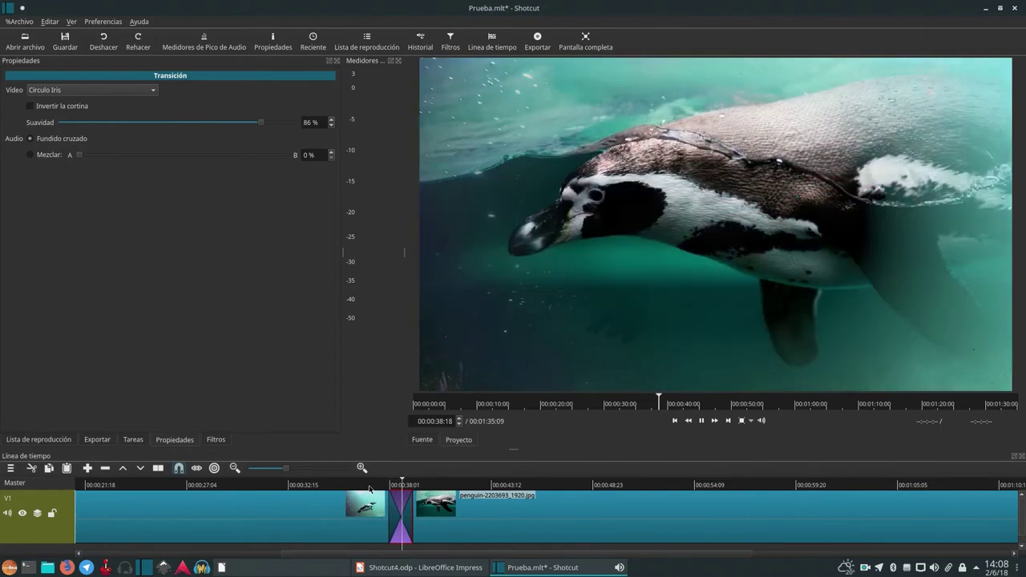
key(space)
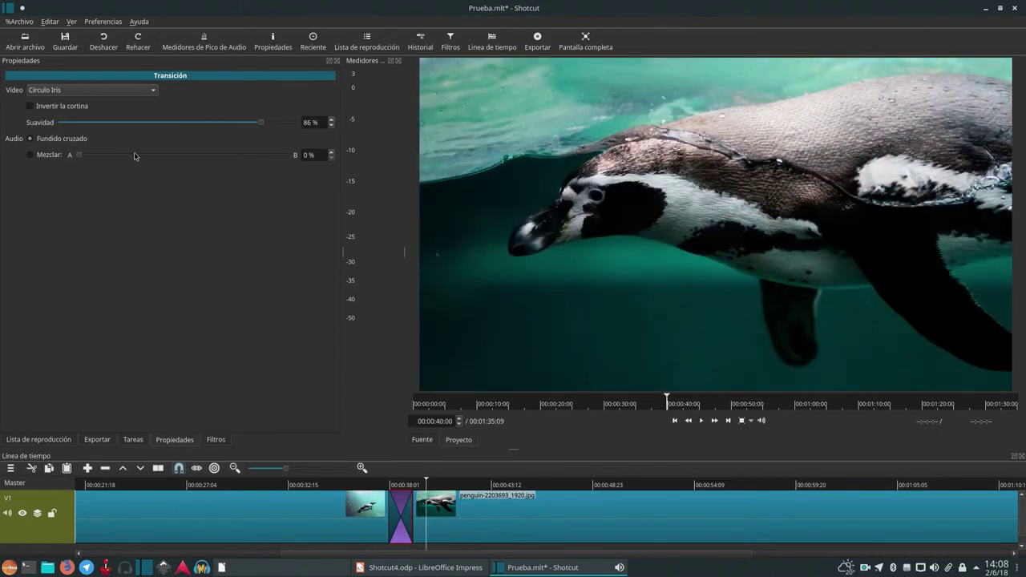
Set the transition's video type to Diagonal de arriba a la izquierda and play through it.
click(109, 91)
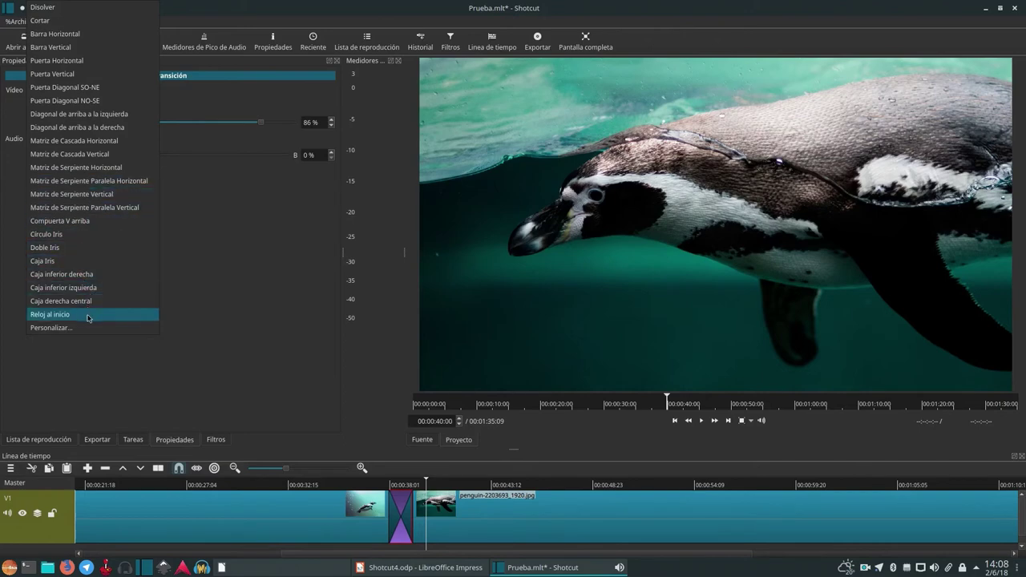
click(83, 116)
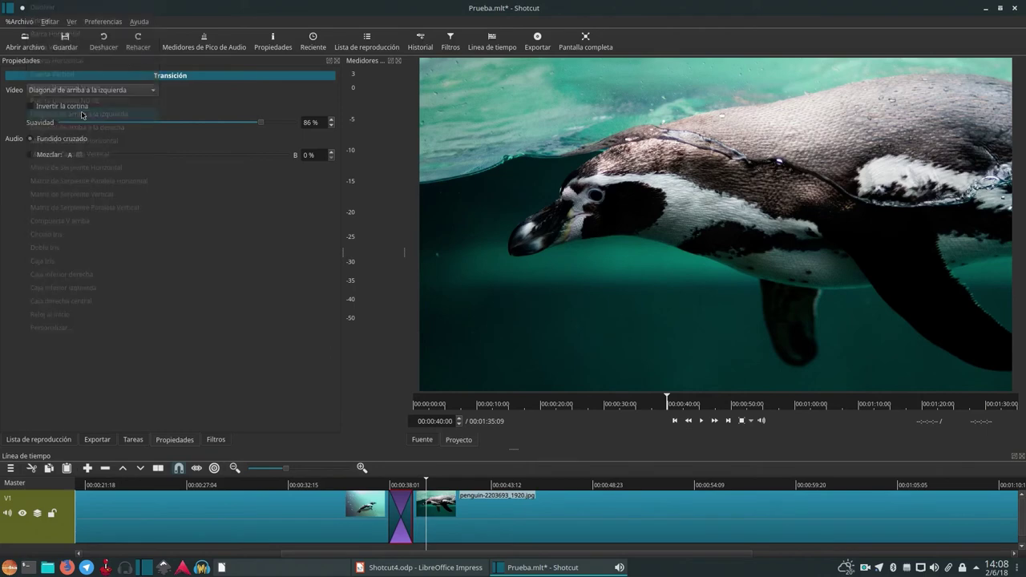
click(374, 489)
key(space)
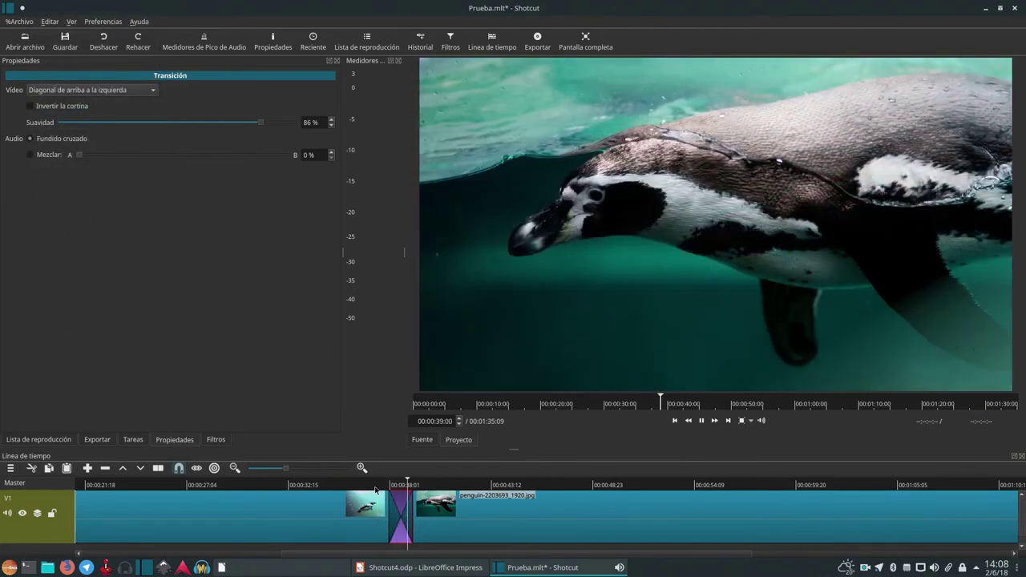
key(space)
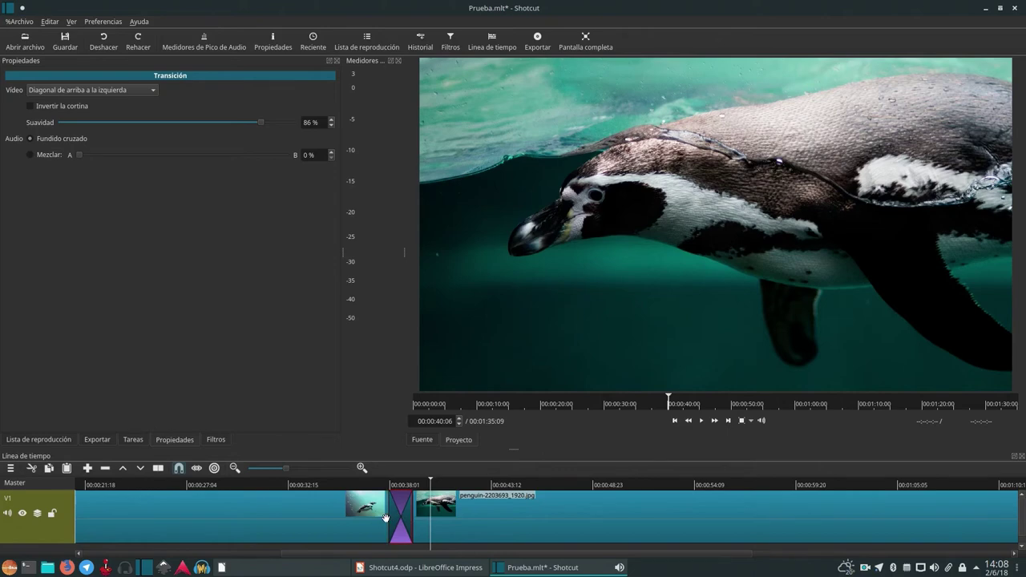
Move the transition's start later, then shorten it from its end with the playhead parked at 00:00:43:16.
drag(392, 519, 413, 517)
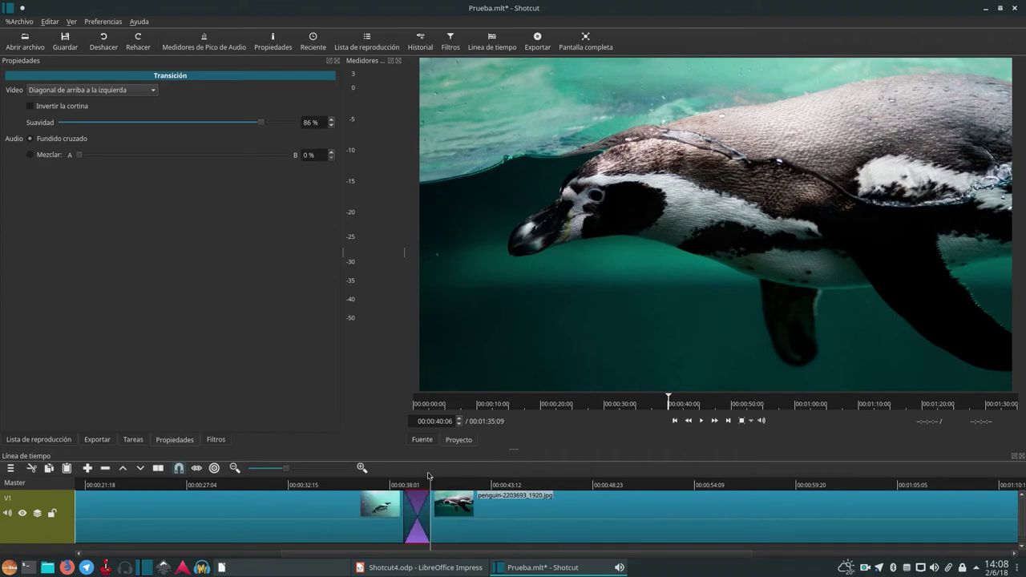
drag(431, 480, 494, 481)
drag(430, 527, 411, 523)
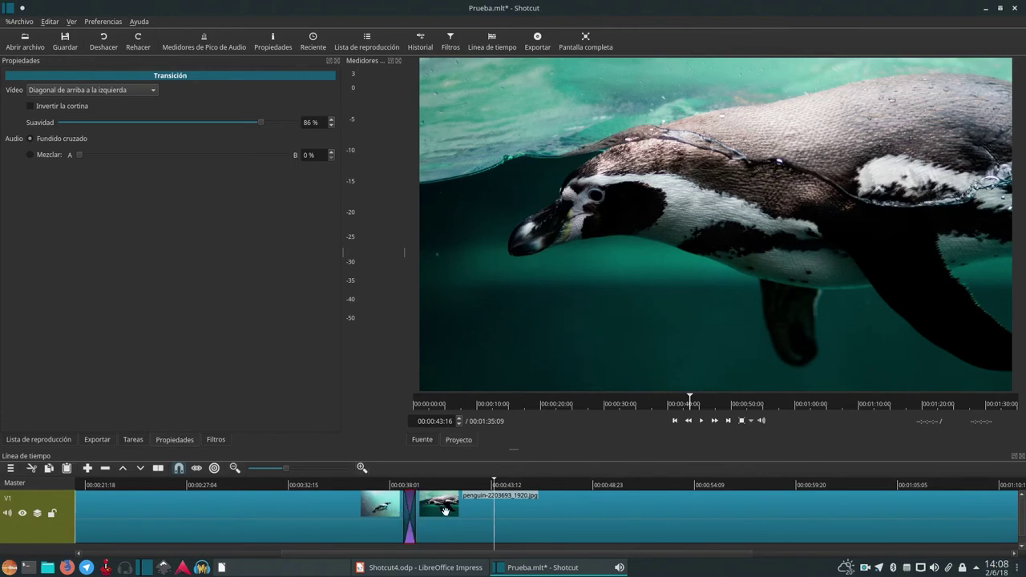
Undo the recent timeline edits back to the two penguin clips sitting side by side without a transition.
key(ctrl+z)
key(ctrl+z)
key(ctrl+z)
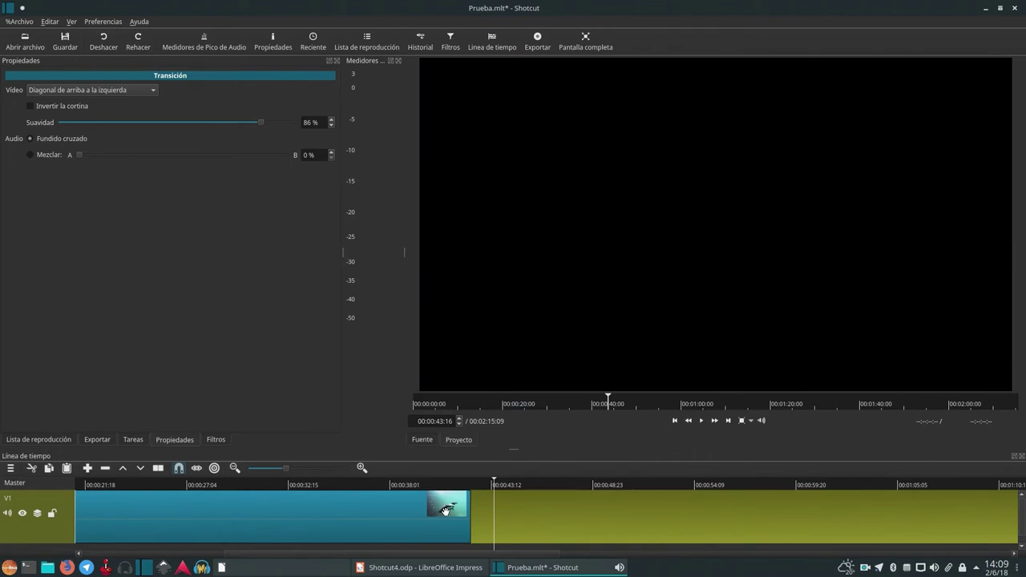
click(111, 38)
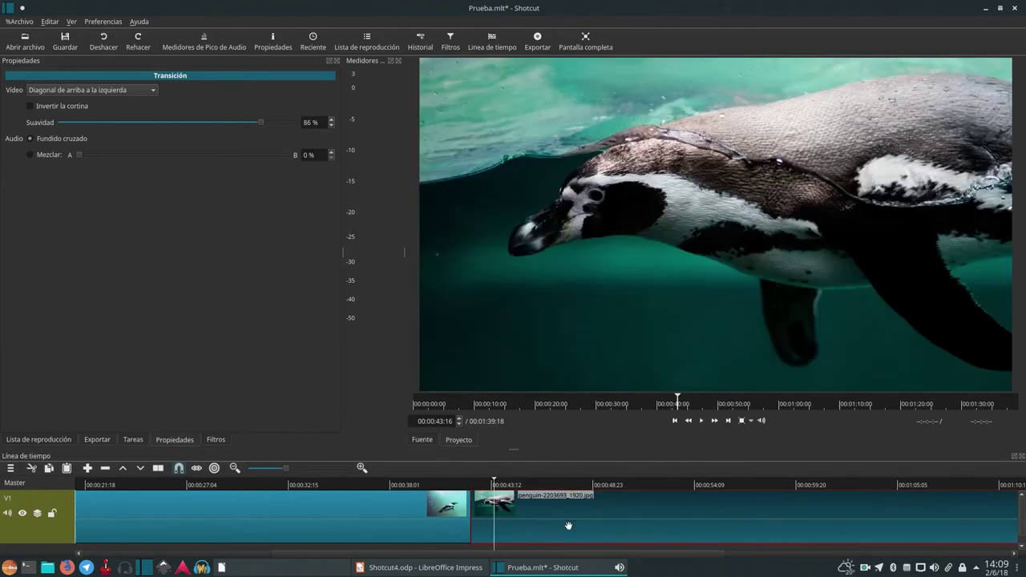
Overlap the second penguin clip slightly onto the end of the first to create a short transition, and look over its available video types.
drag(531, 533, 521, 530)
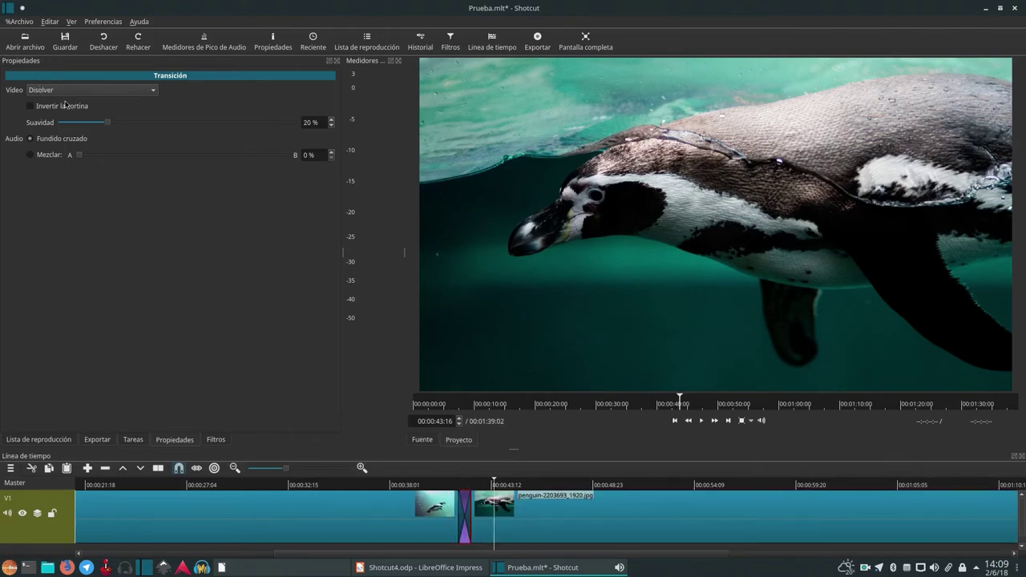
click(63, 92)
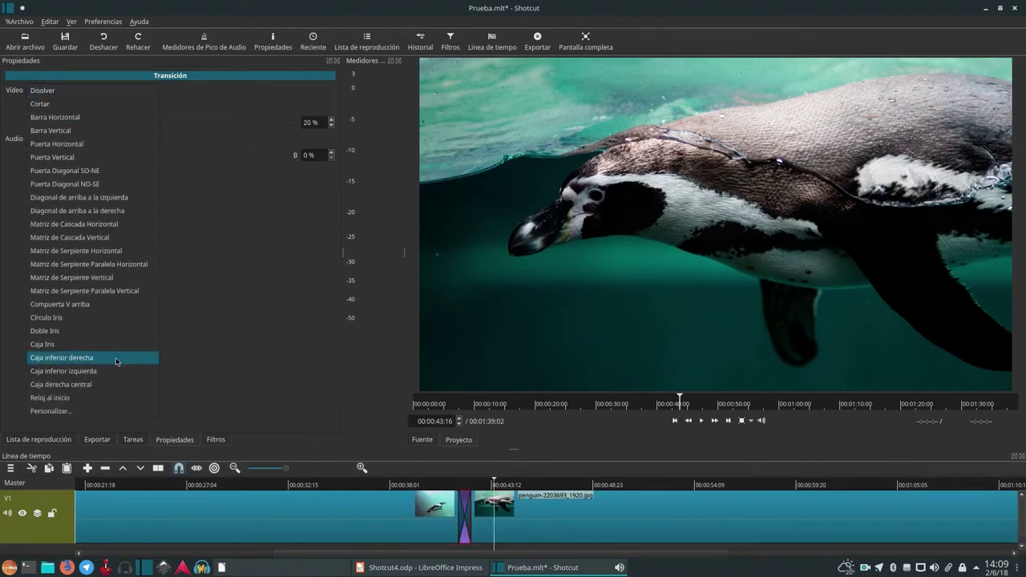
click(265, 350)
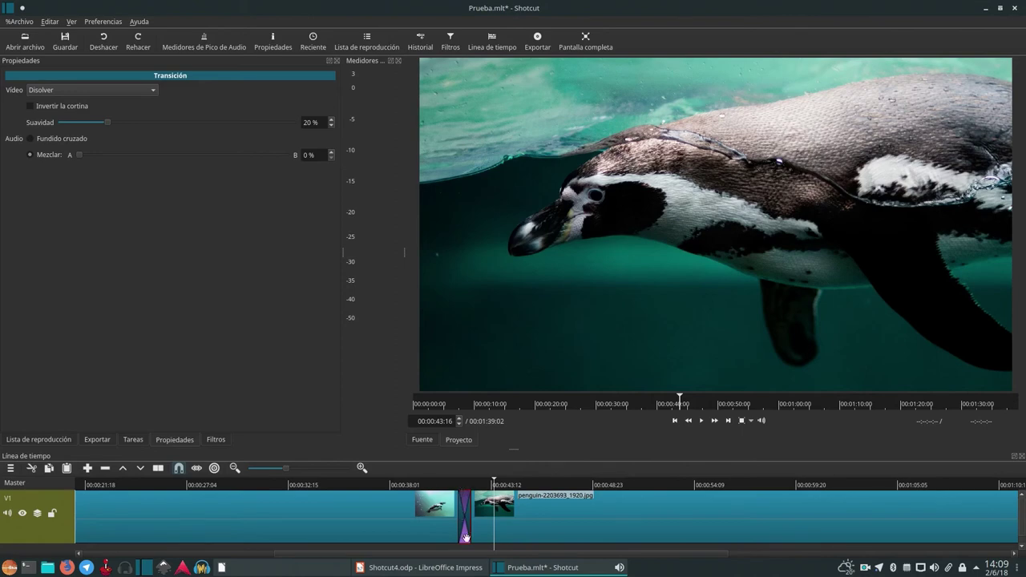
Try the Mezclar audio balance between A and B, then return the transition's audio to Fundido cruzado.
drag(80, 158, 102, 156)
drag(101, 157, 317, 160)
click(35, 142)
click(537, 507)
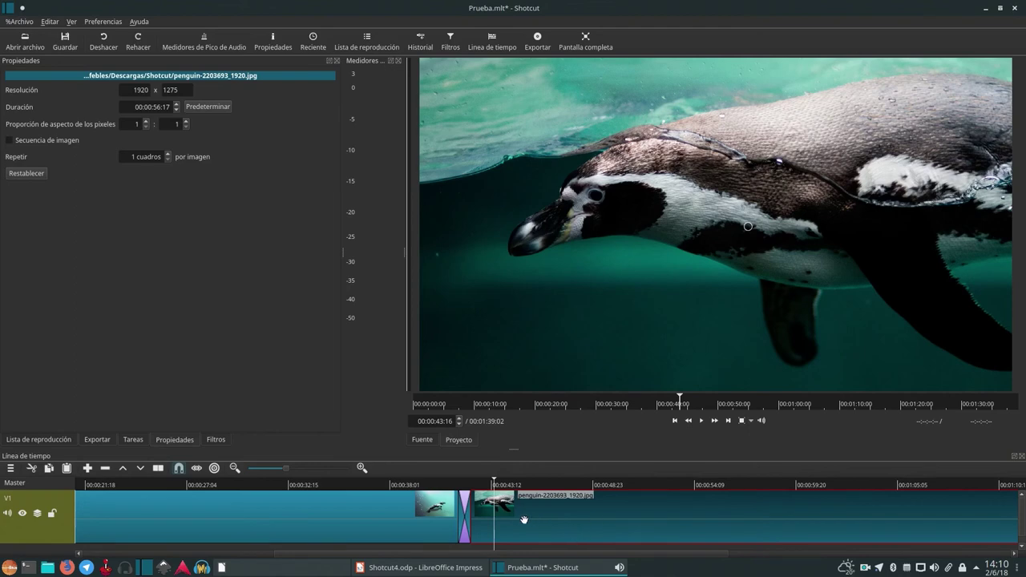
click(464, 522)
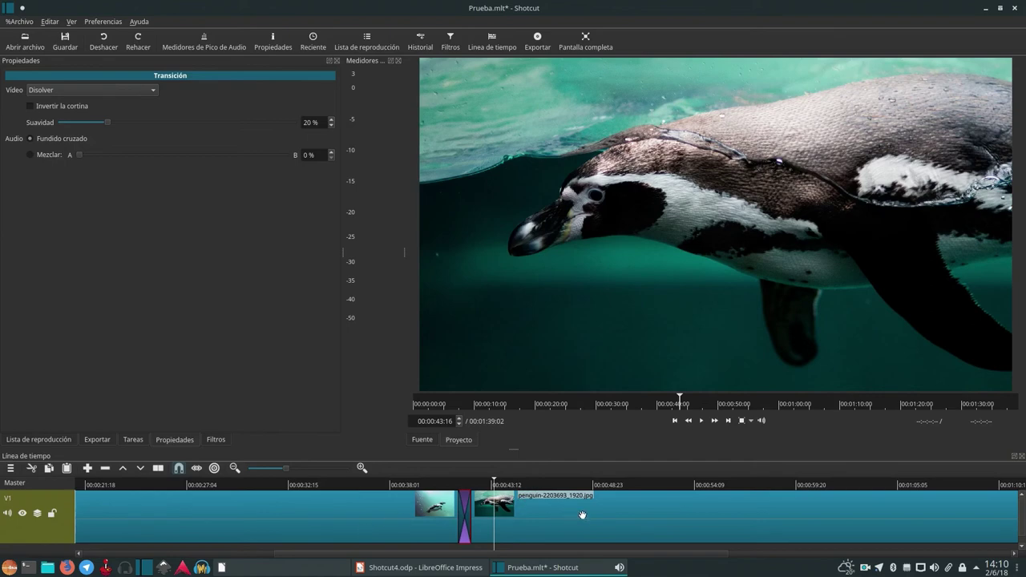
click(542, 522)
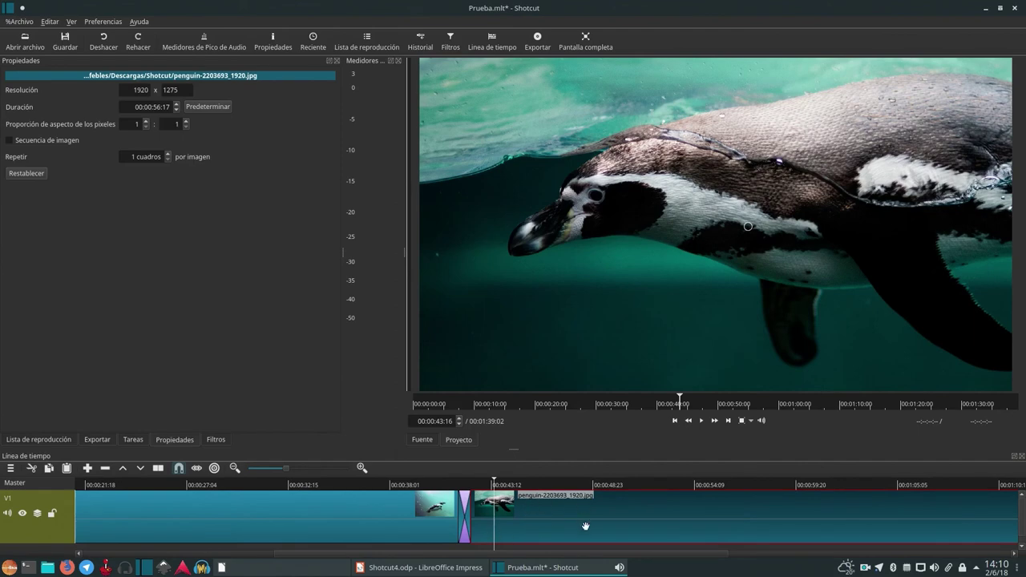
click(463, 514)
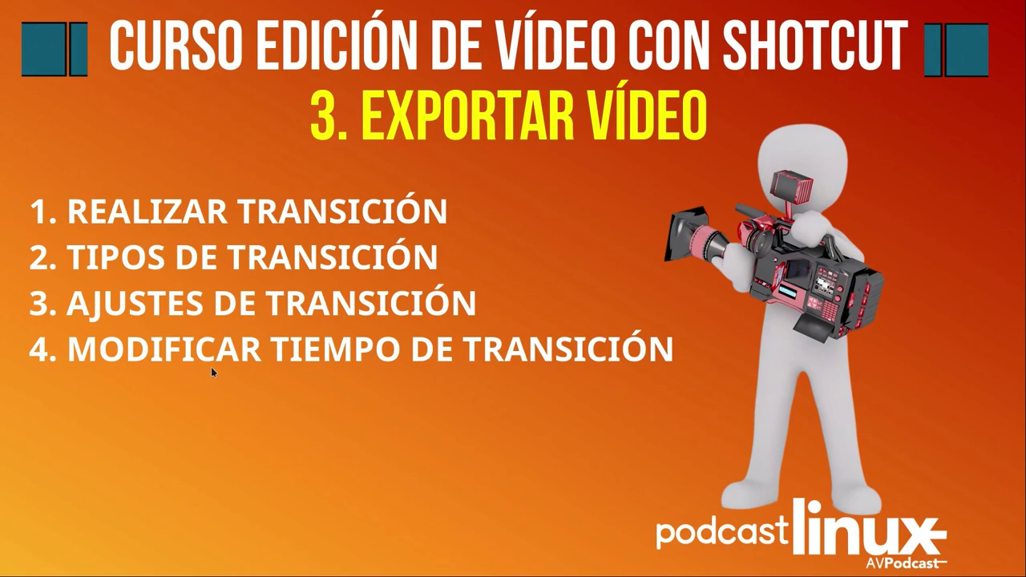
mouse_move(2, 1)
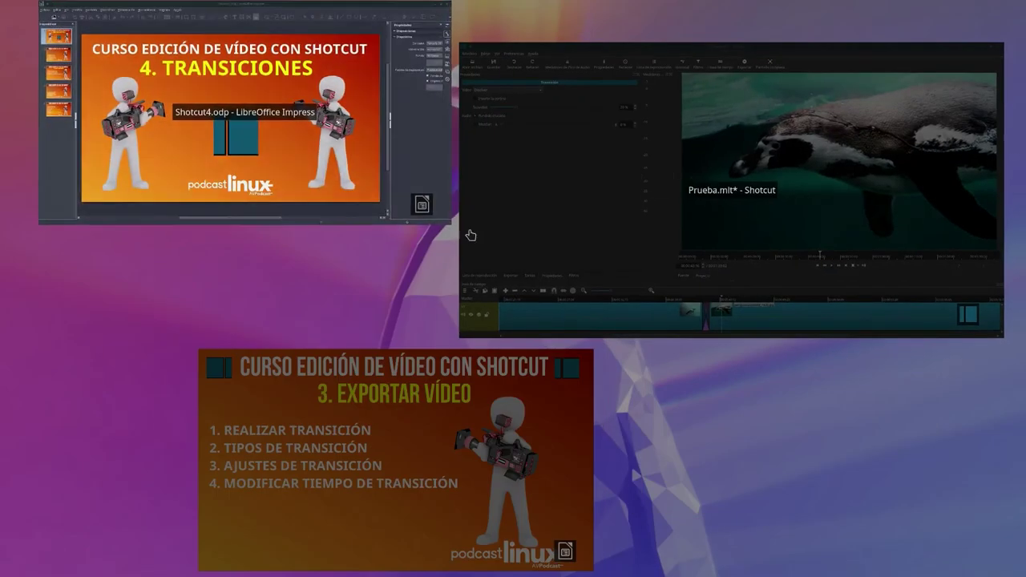
click(471, 236)
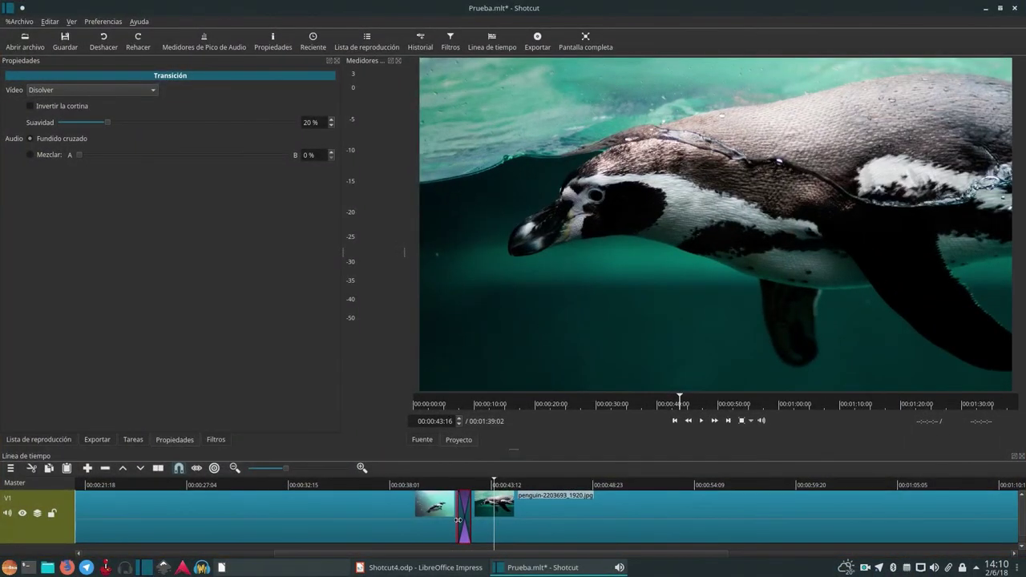
Extend the transition's end to 00:00:43:16, then try to stretch it further with the playhead moved to 00:00:57:02.
drag(456, 520, 494, 519)
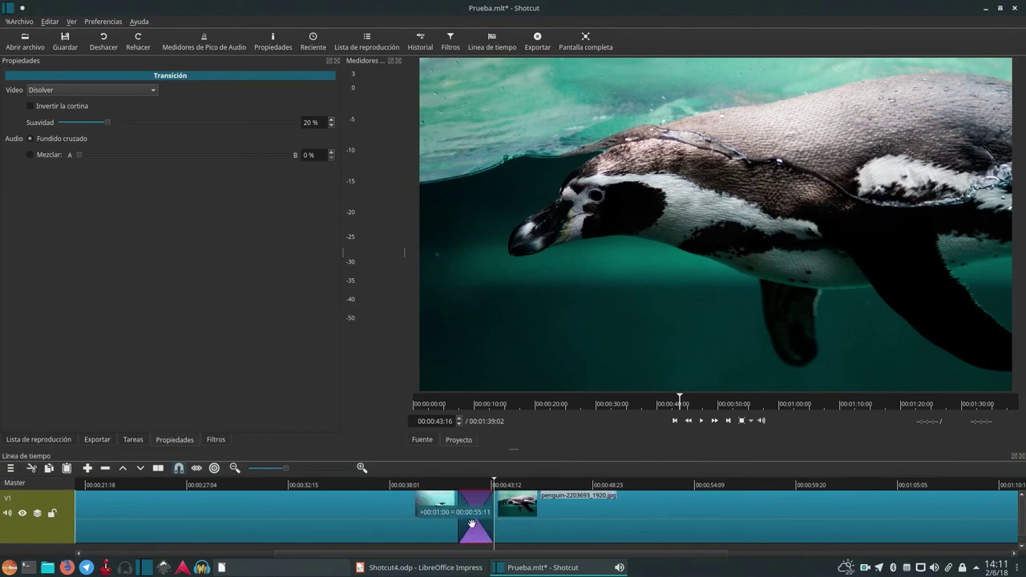
drag(493, 482, 744, 505)
drag(492, 521, 539, 522)
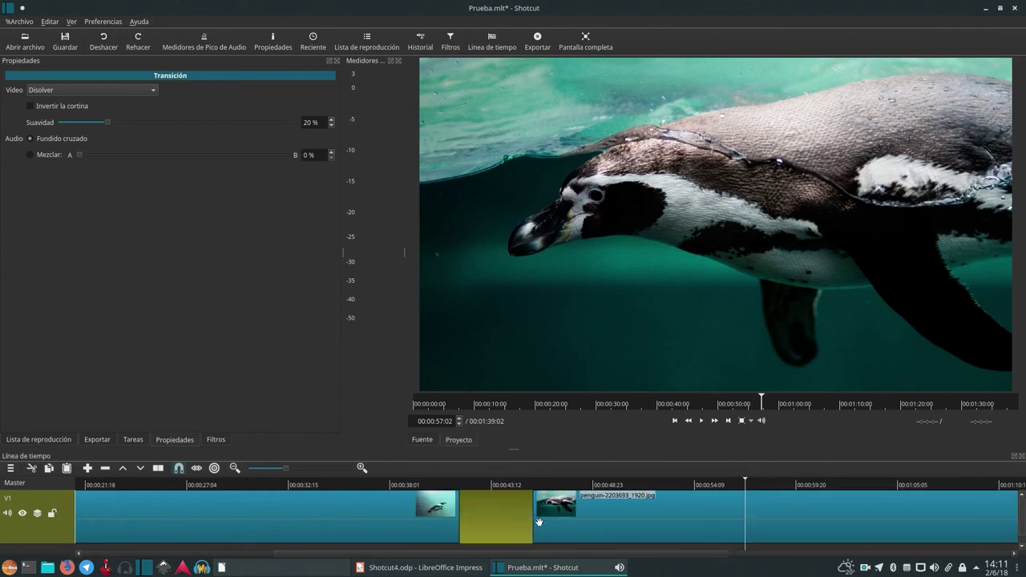
Recreate the transition by moving the second penguin clip earlier so it overlaps the end of the first.
click(539, 522)
drag(495, 529, 472, 524)
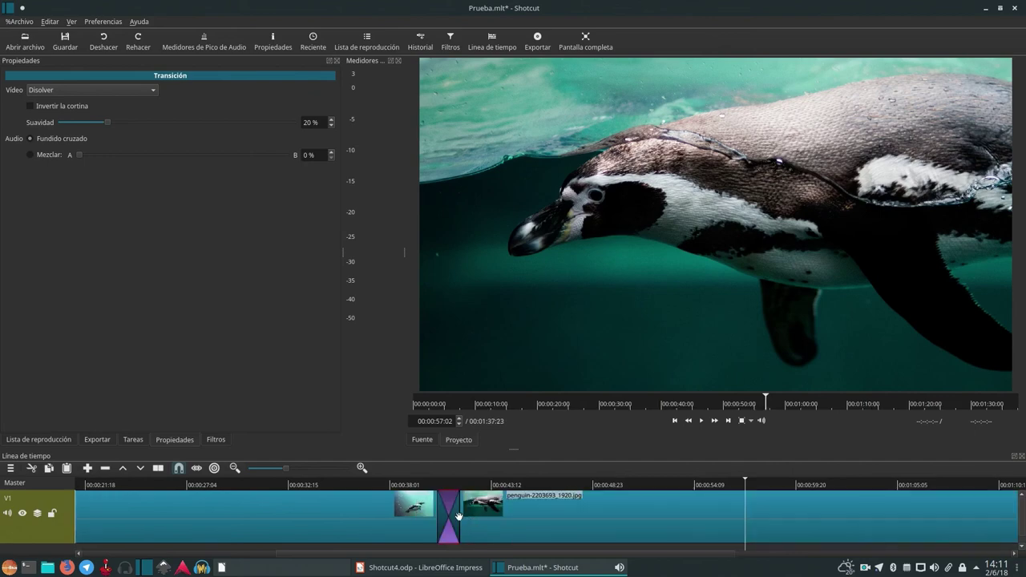